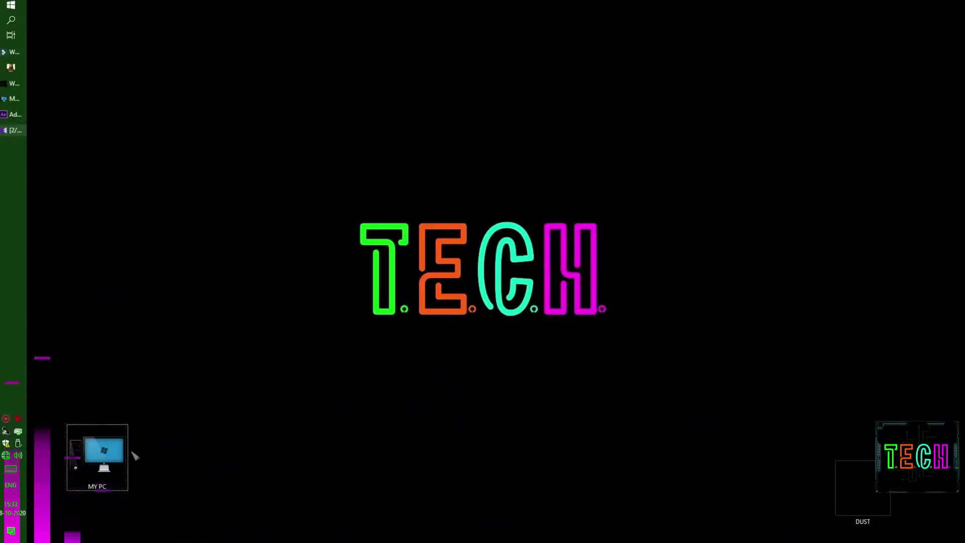
Open MY PC, view the contents of the WXOS (C:) drive and return to the drive overview.
double_click(118, 455)
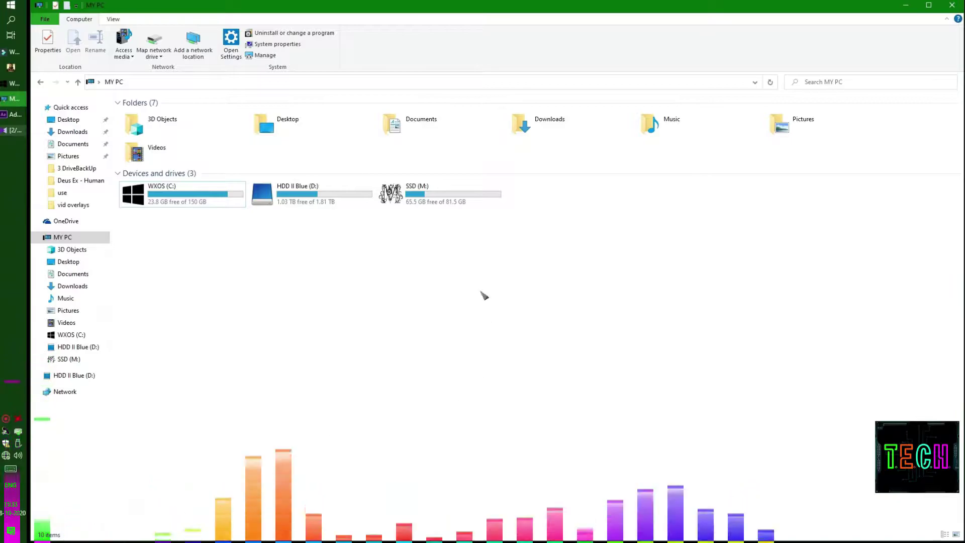
click(194, 198)
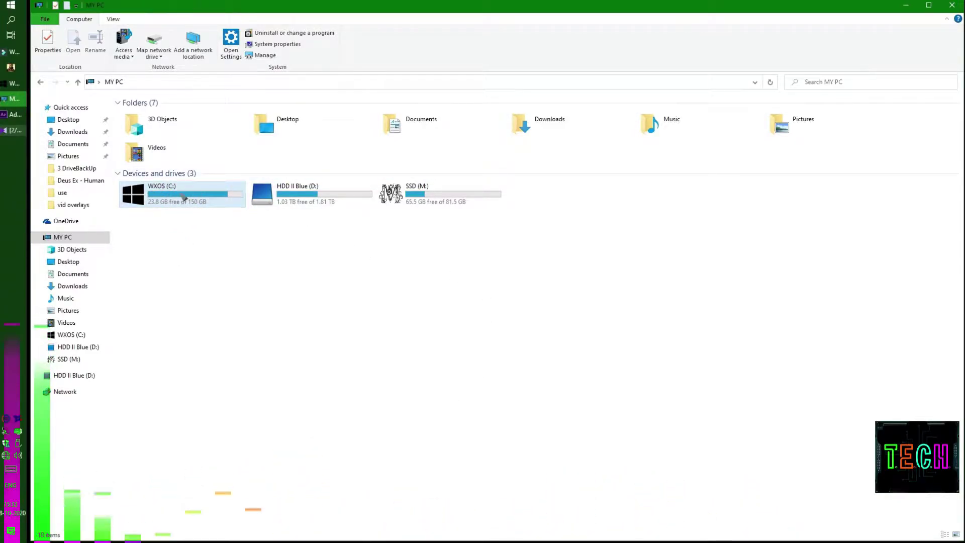
double_click(179, 191)
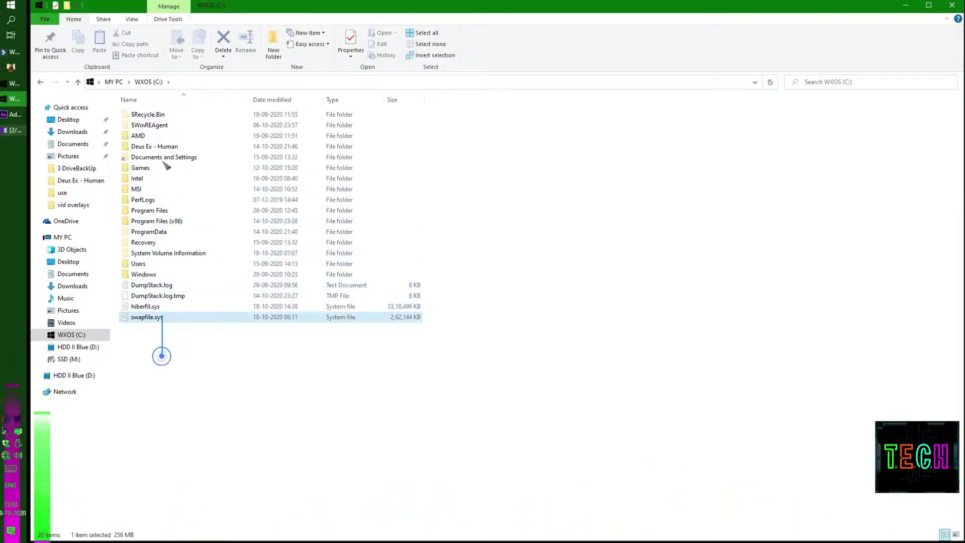
drag(160, 357, 157, 95)
click(114, 82)
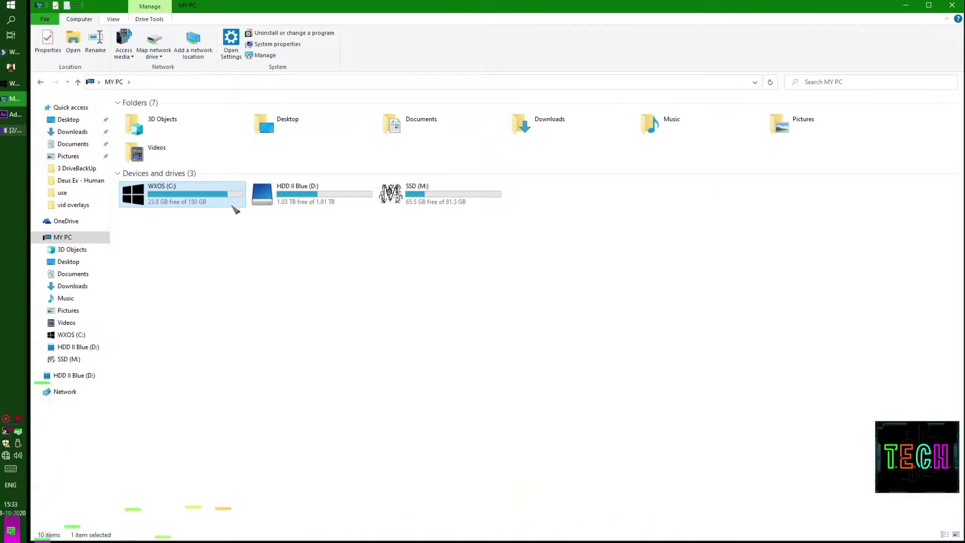
Look over the HDD II Blue (D:), SSD (M:) and WXOS (C:) drives and their free space.
click(252, 234)
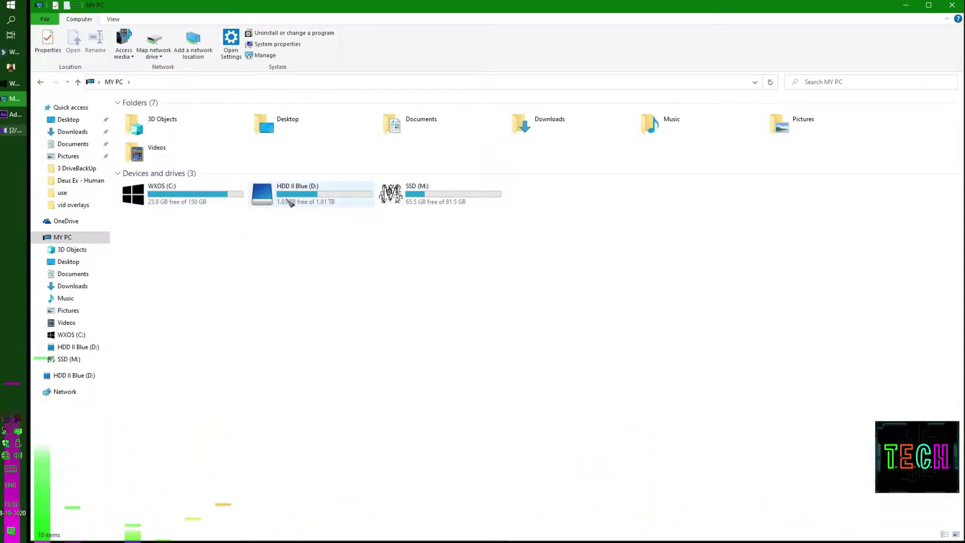
click(285, 199)
click(444, 199)
click(194, 201)
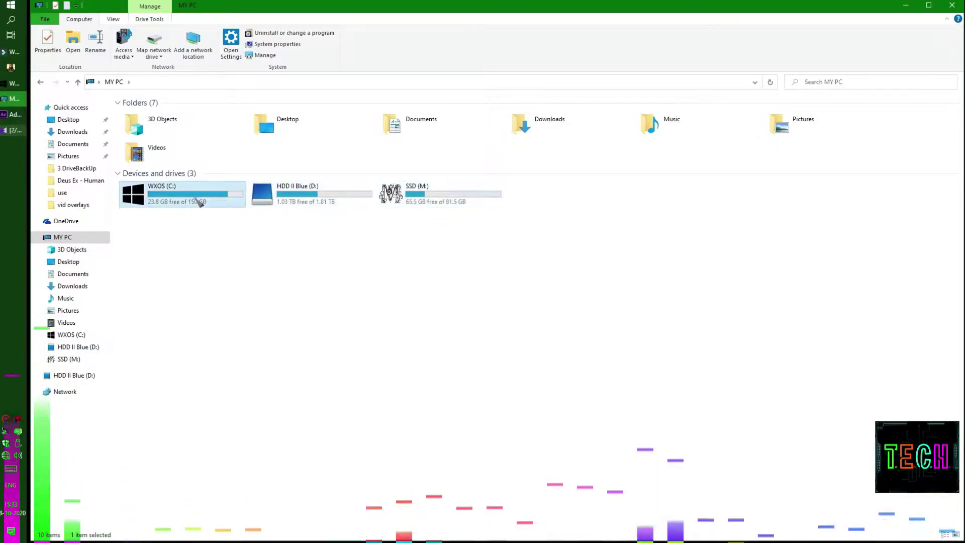
click(213, 240)
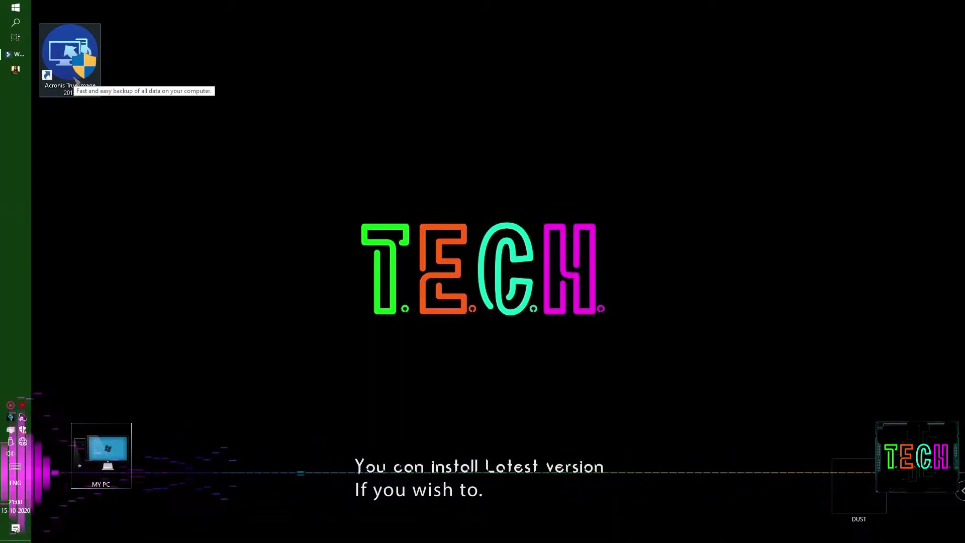
Launch Acronis True Image 2014 and go through the "How to back up?" tour to its end.
double_click(70, 55)
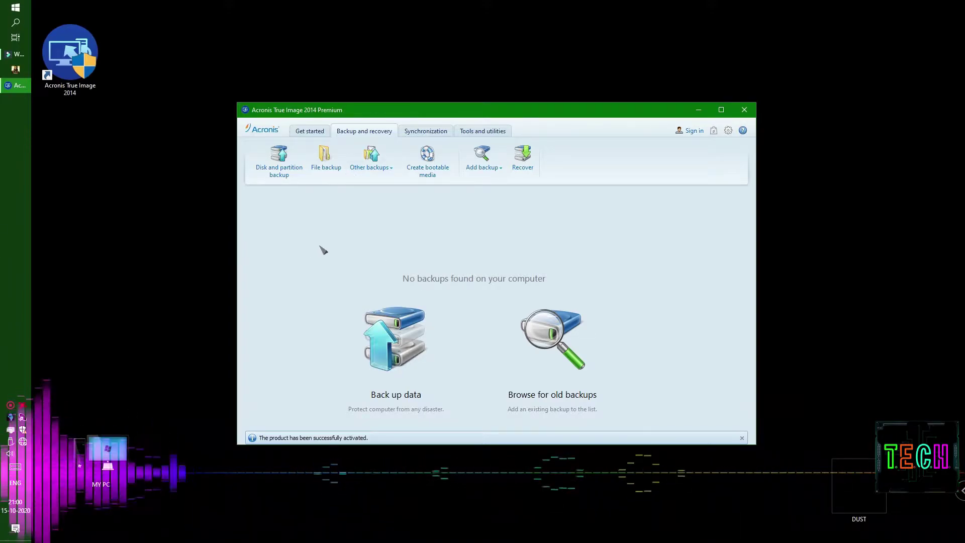
click(301, 132)
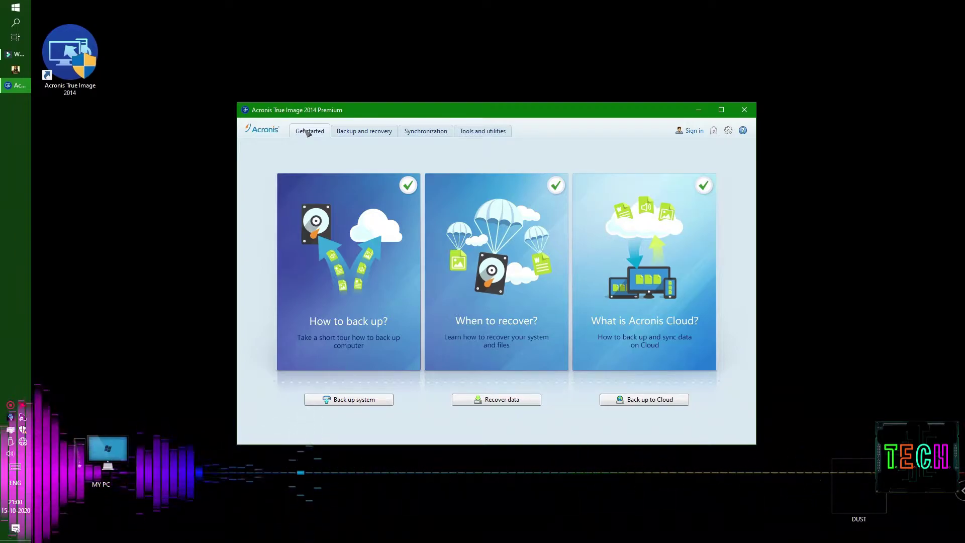
click(373, 292)
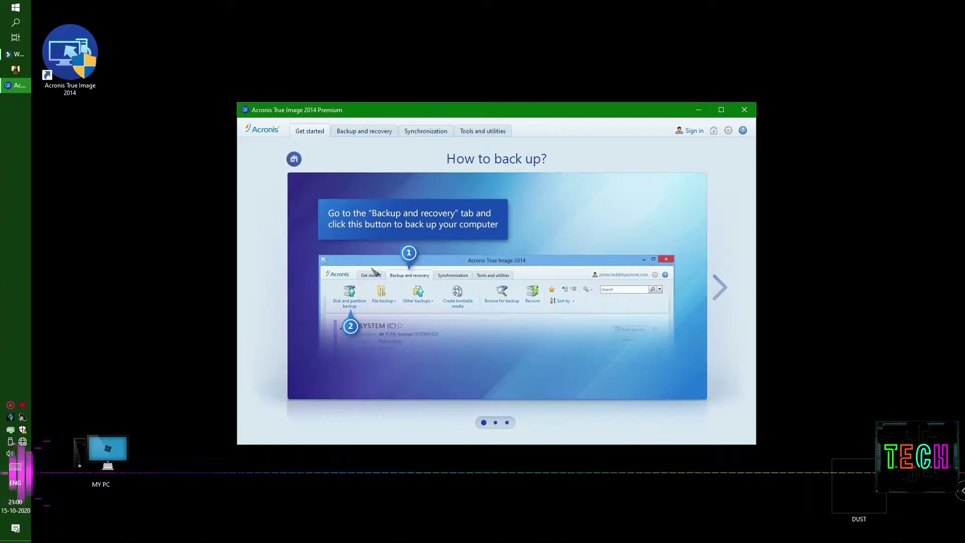
click(496, 422)
click(506, 423)
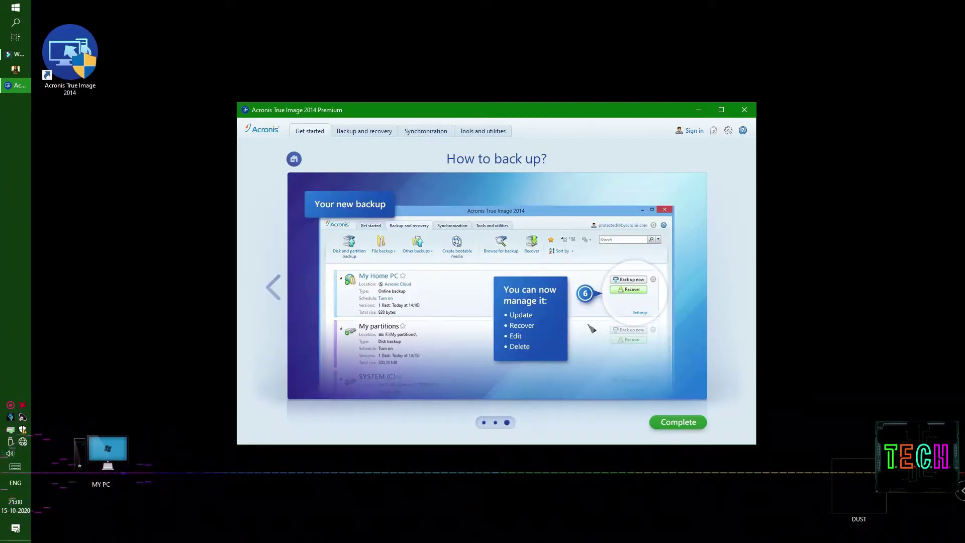
click(669, 427)
Go through the "When to recover?" and "What is Acronis Cloud?" tours and complete both.
click(484, 348)
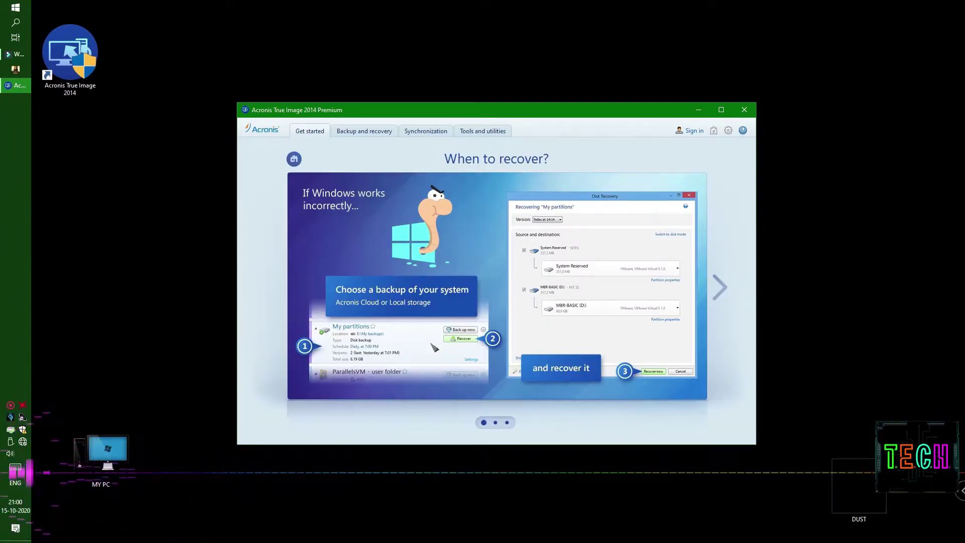
click(496, 422)
click(507, 422)
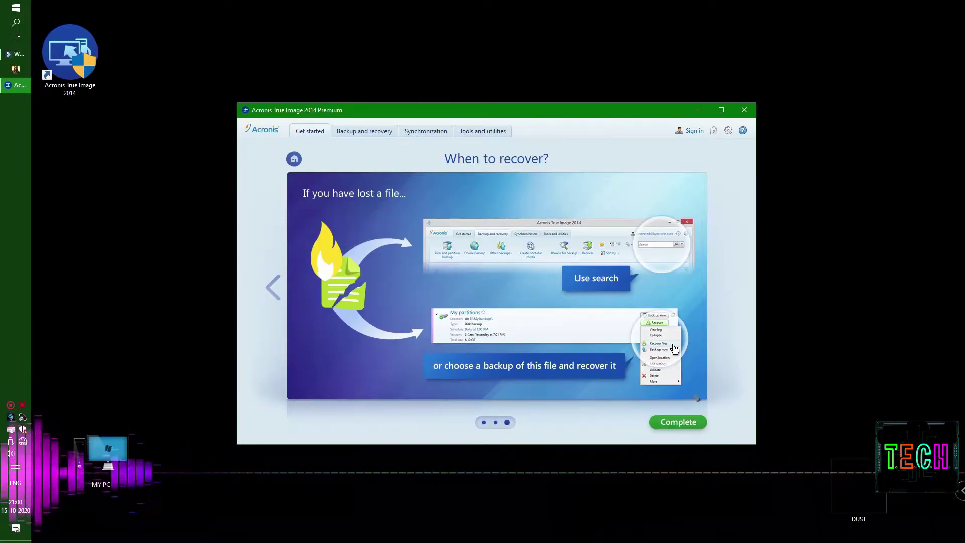
click(679, 422)
click(643, 399)
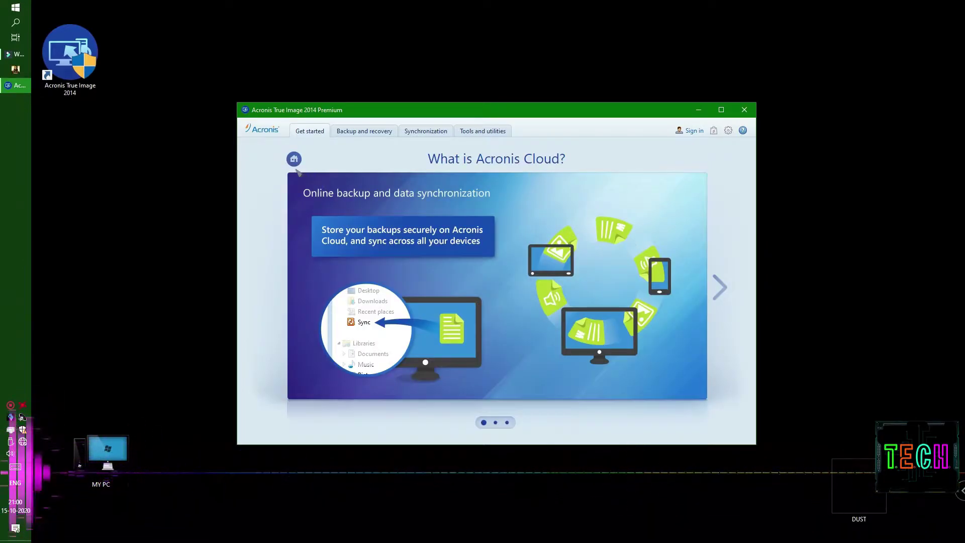
click(507, 423)
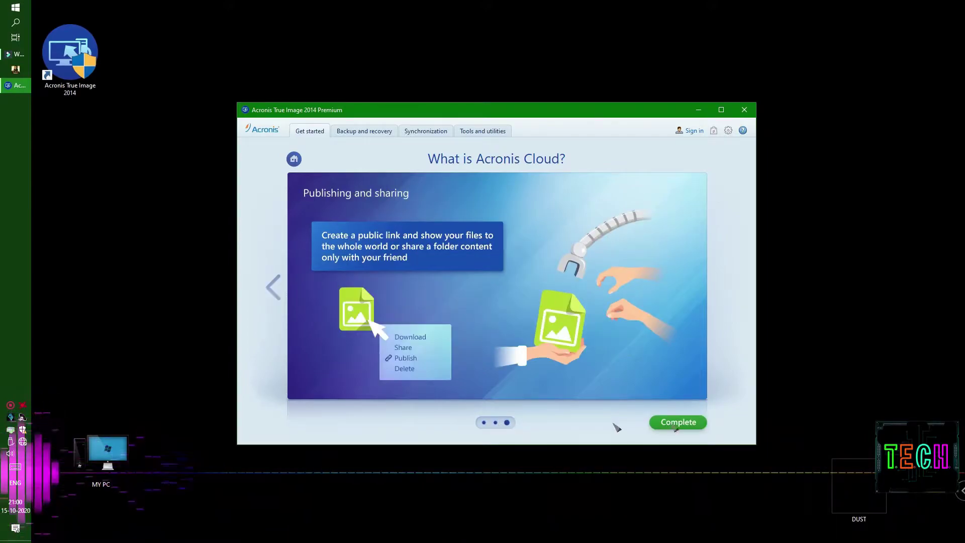
click(671, 423)
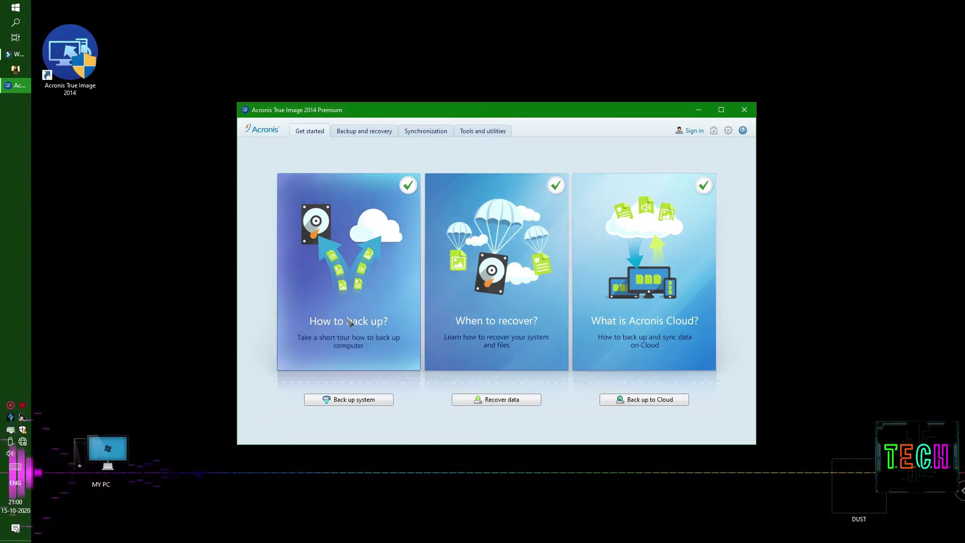
Examine the system backup and the disk and partition backup settings, closing each without starting a backup.
click(355, 399)
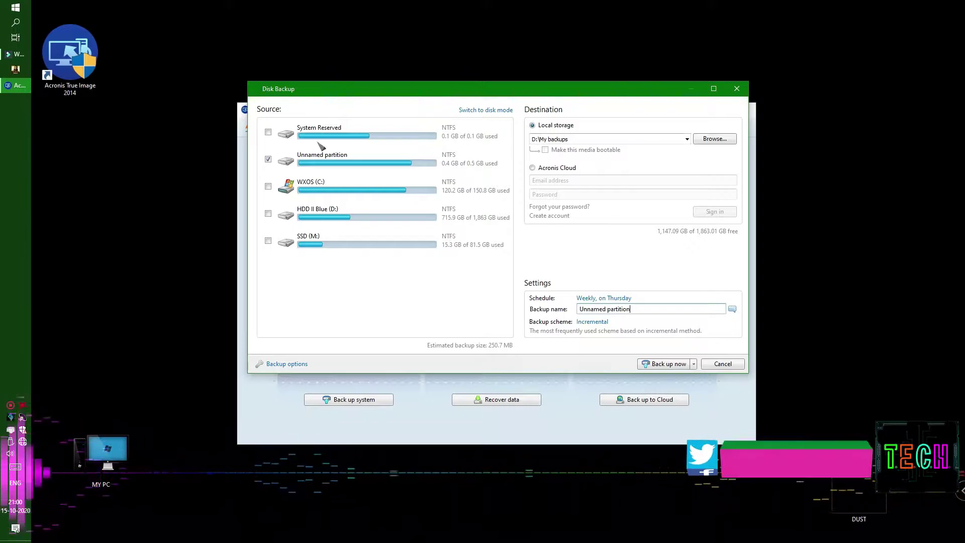
click(723, 364)
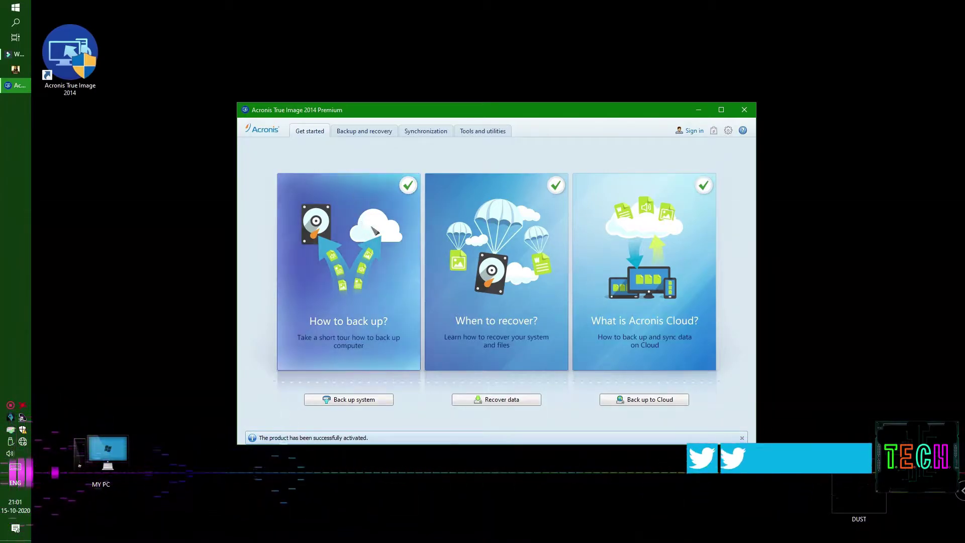
click(367, 131)
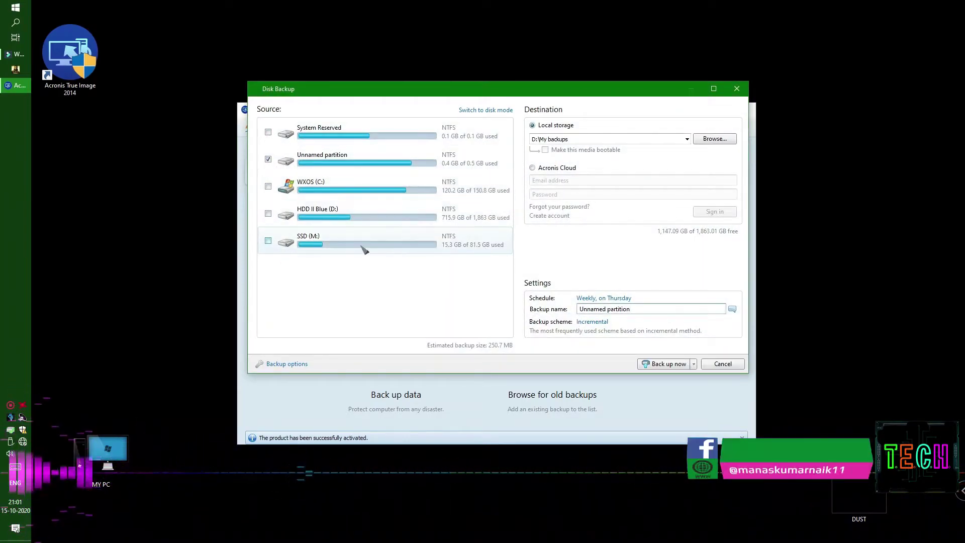
click(724, 365)
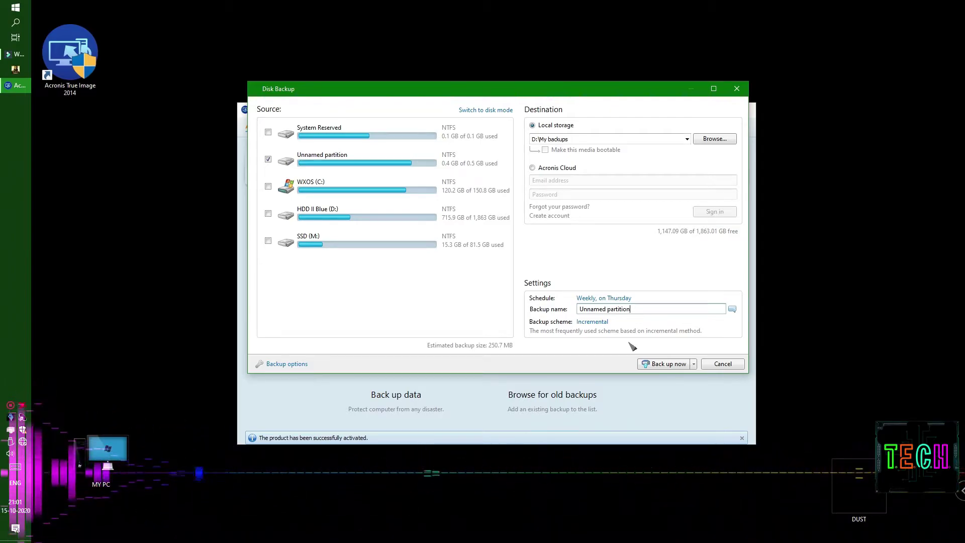
click(723, 363)
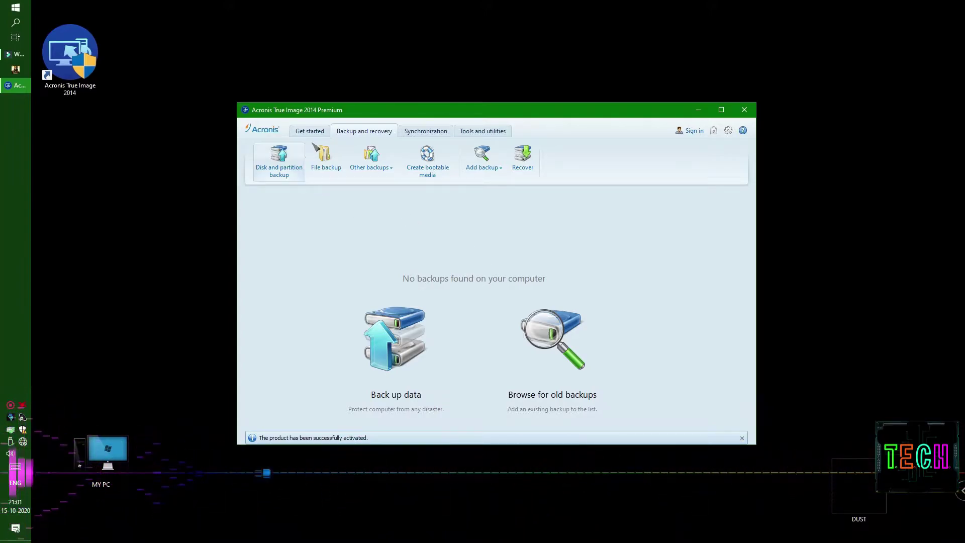
Examine the file backup settings and the options for adding an existing backup, without starting either.
click(326, 163)
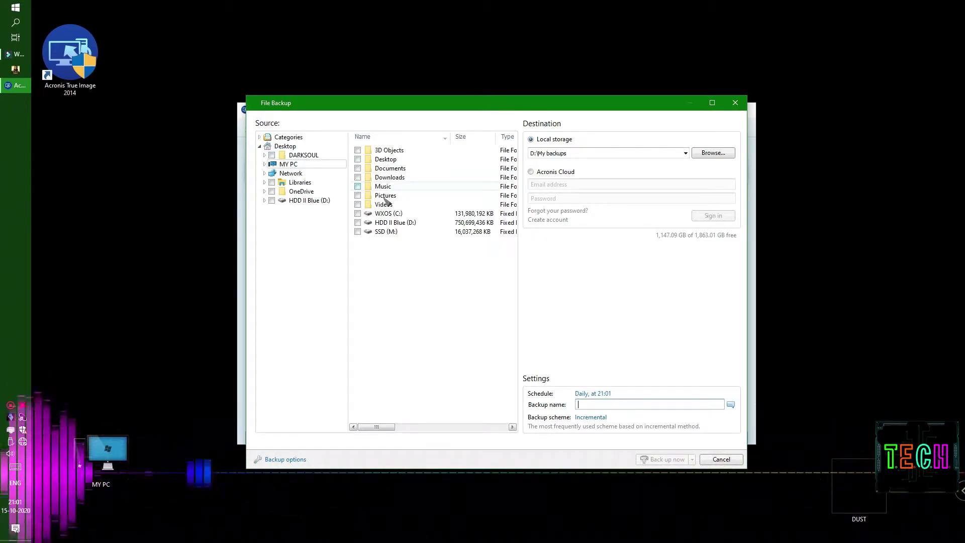
click(733, 461)
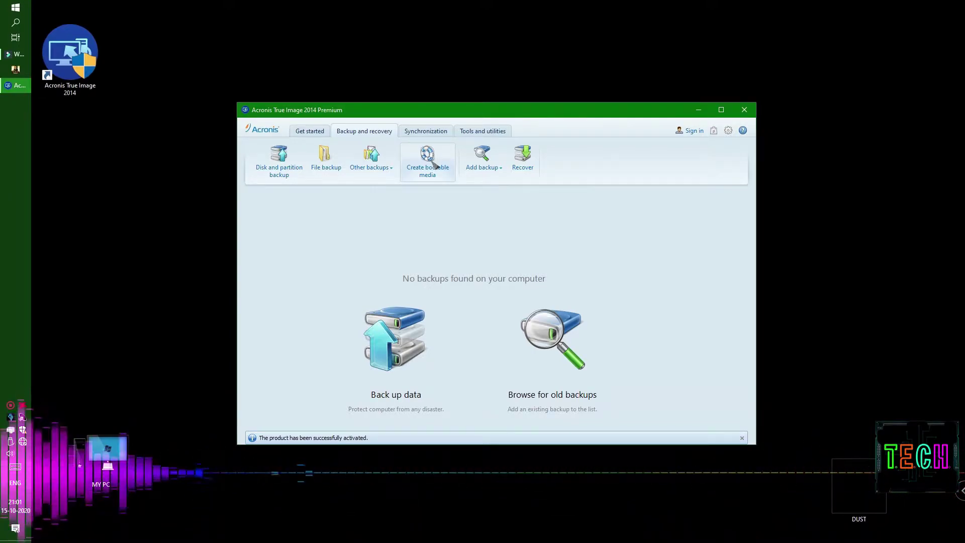
click(492, 166)
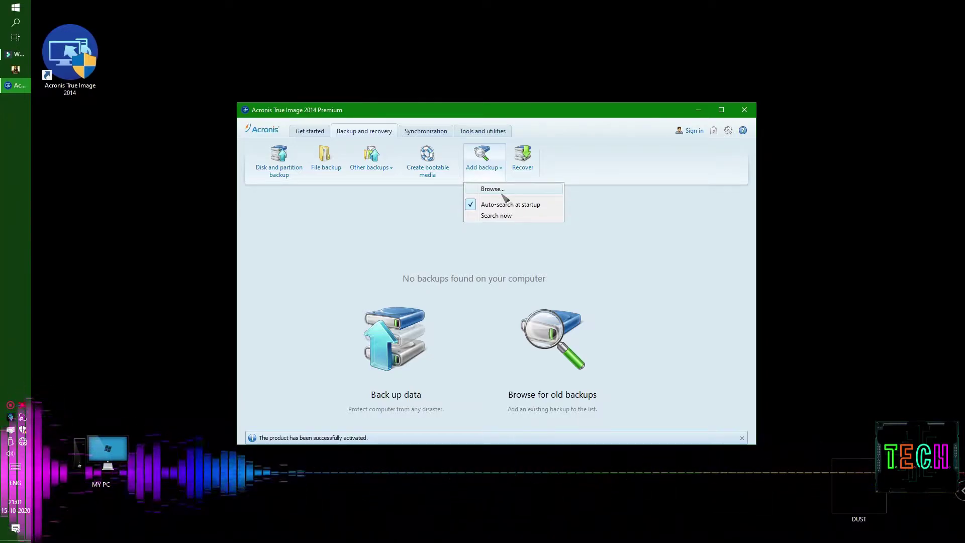
click(546, 189)
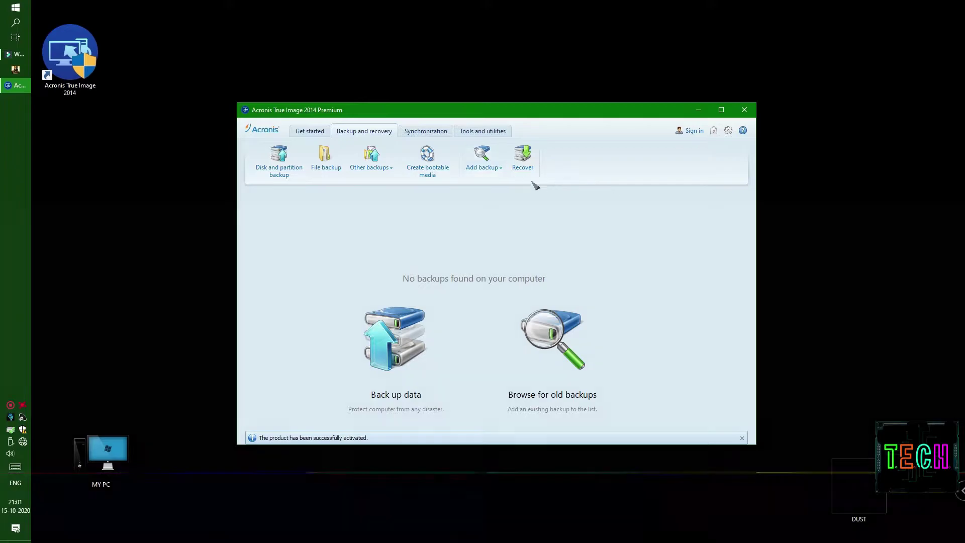
Look at the data recovery dialog and the browser for old backups, leaving both without choosing a backup.
click(523, 162)
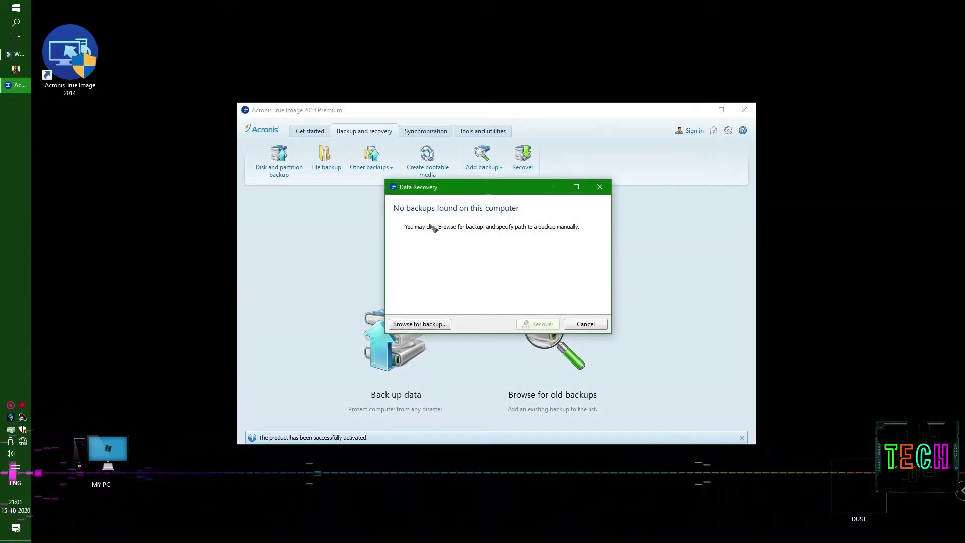
click(585, 324)
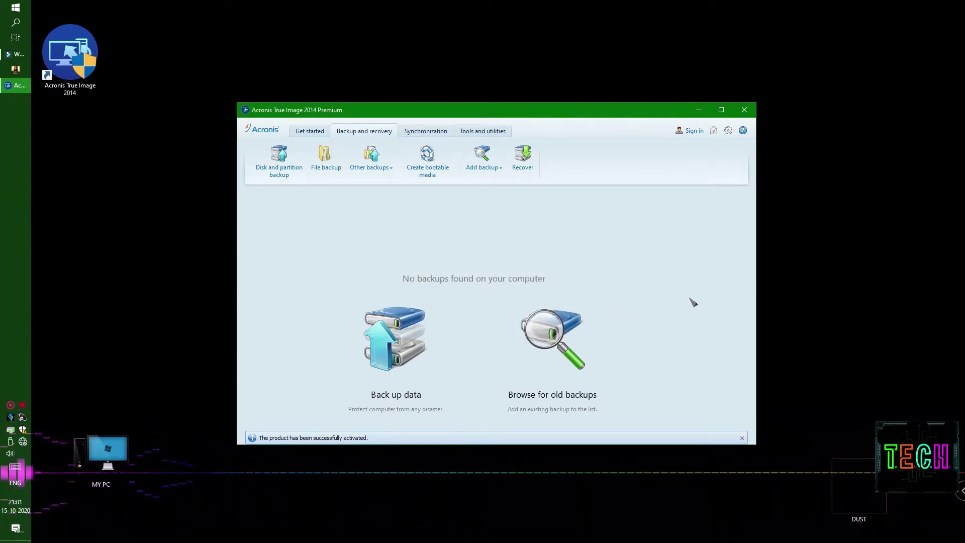
click(565, 336)
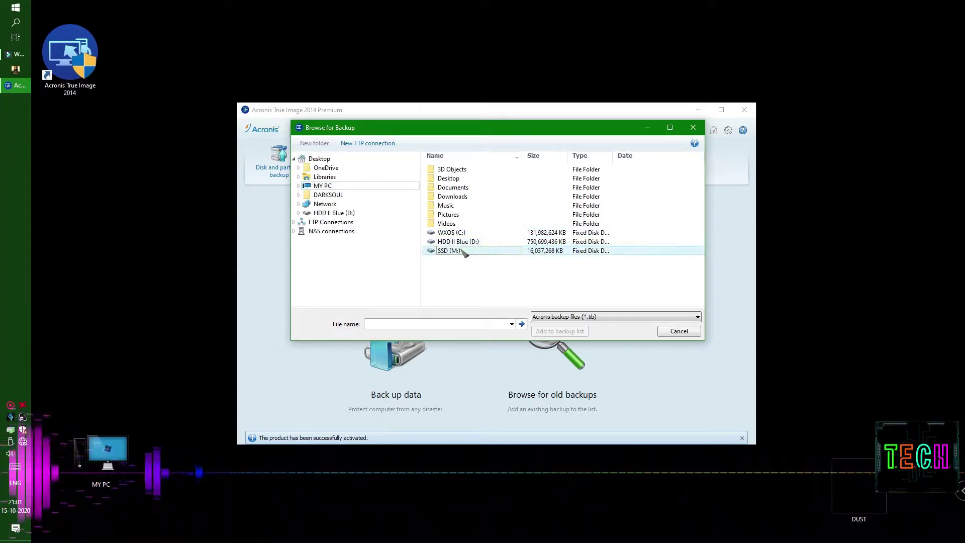
click(692, 331)
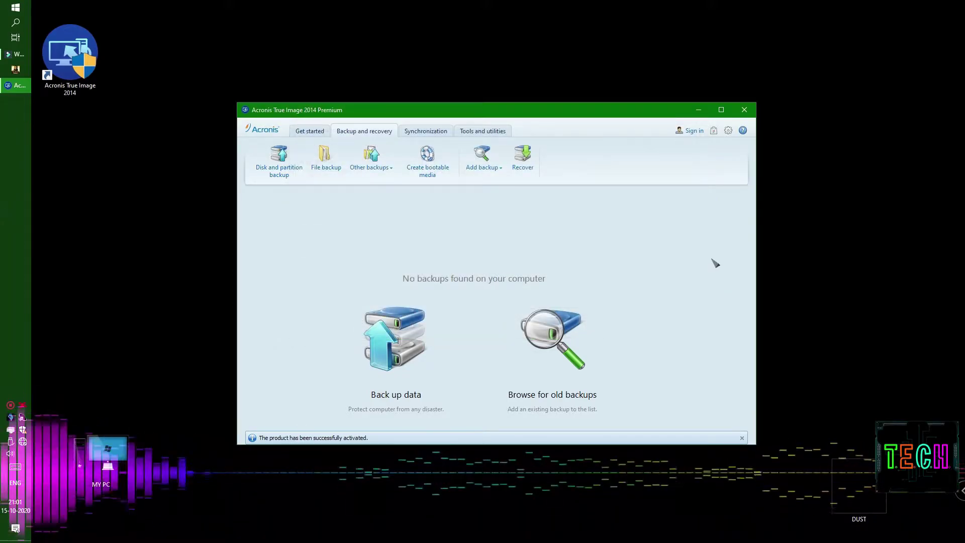
Set up a system backup and add the WXOS (C:) and System Reserved partitions to its source.
click(318, 132)
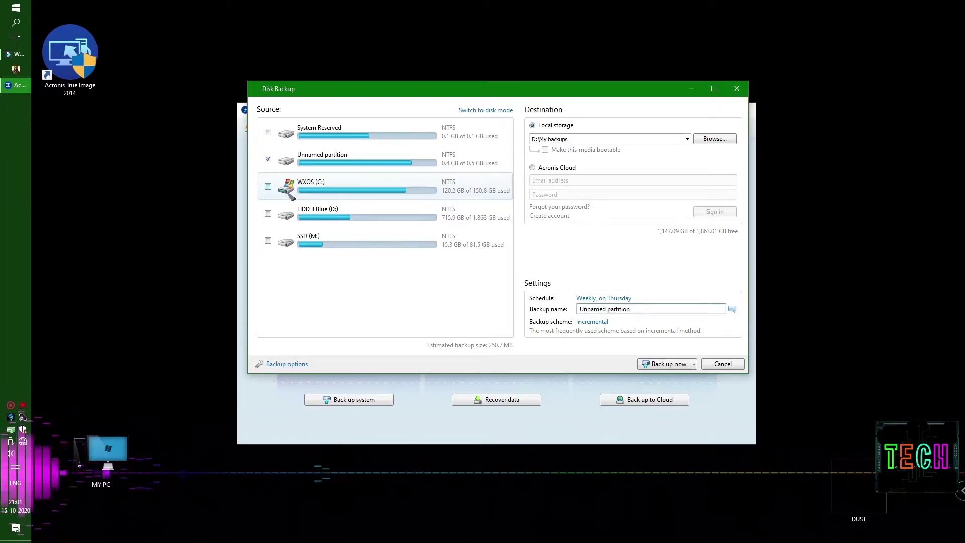
click(320, 194)
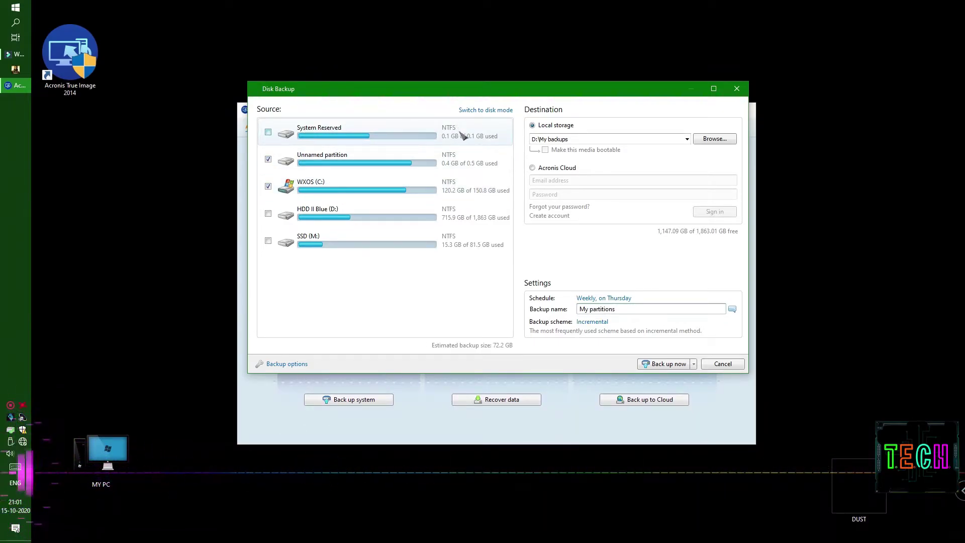
click(278, 139)
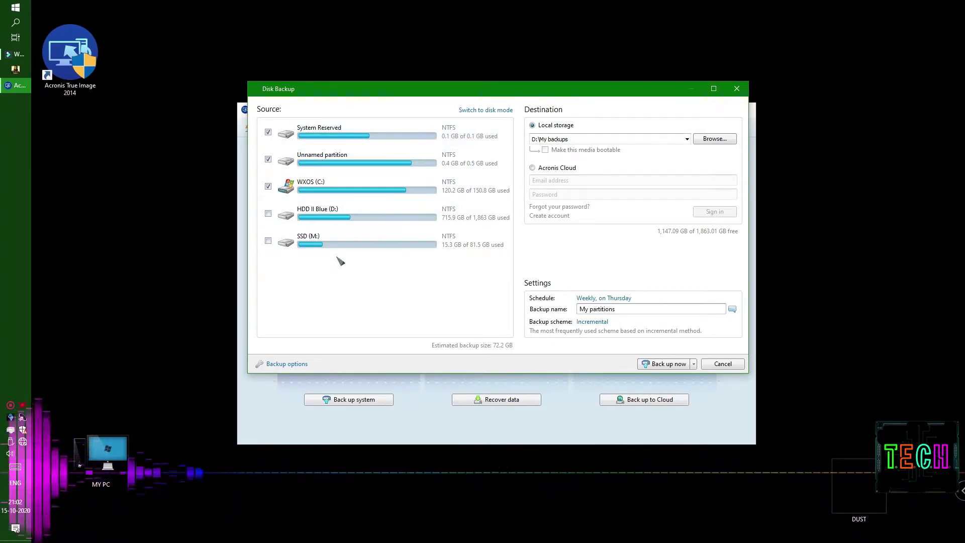
Set the local backup destination to the MySystemBackUp folder on HDD II Blue (D:).
drag(527, 142, 524, 142)
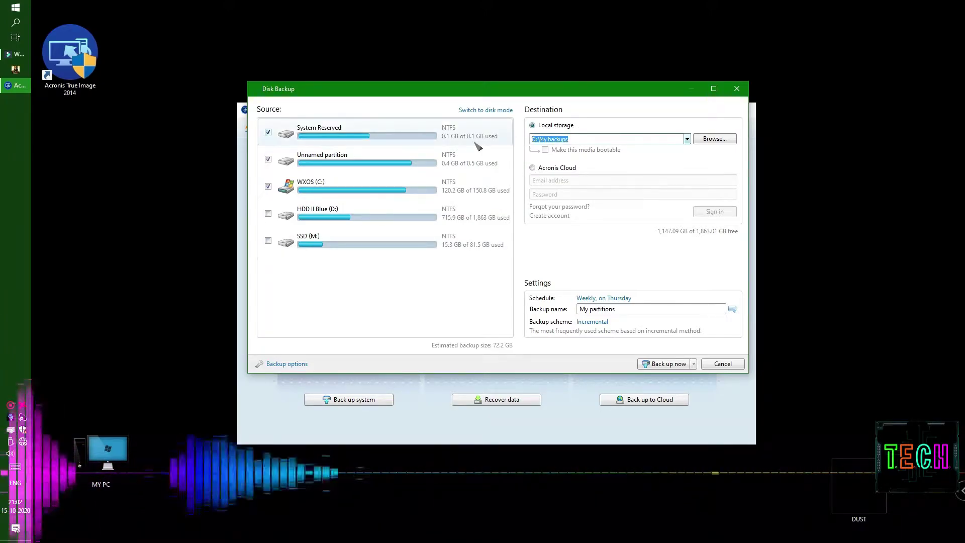
click(581, 140)
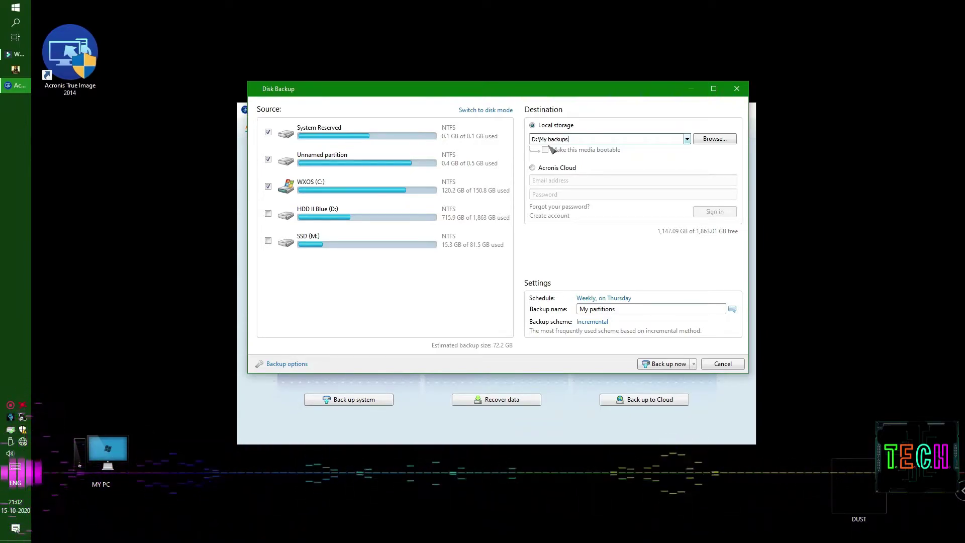
click(715, 138)
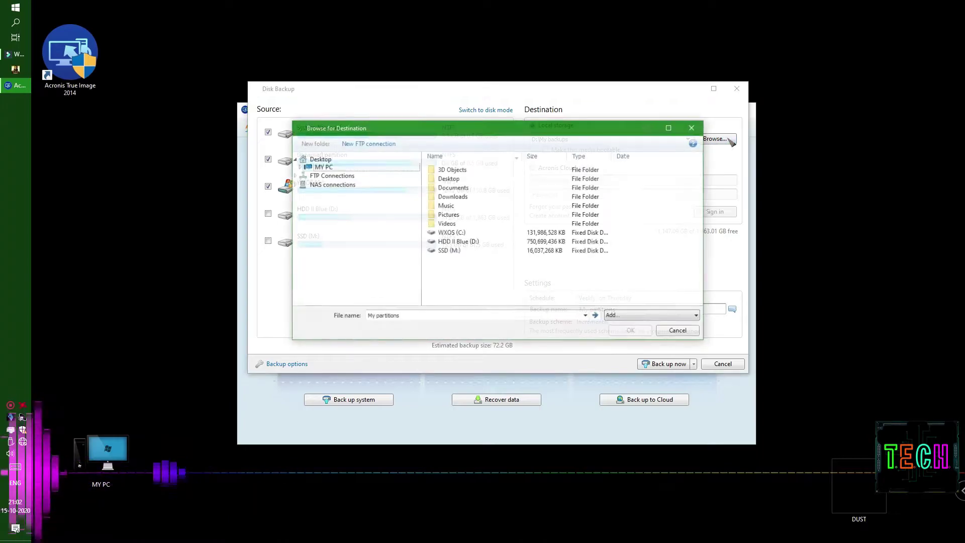
double_click(465, 243)
scroll(471, 278, down, 2)
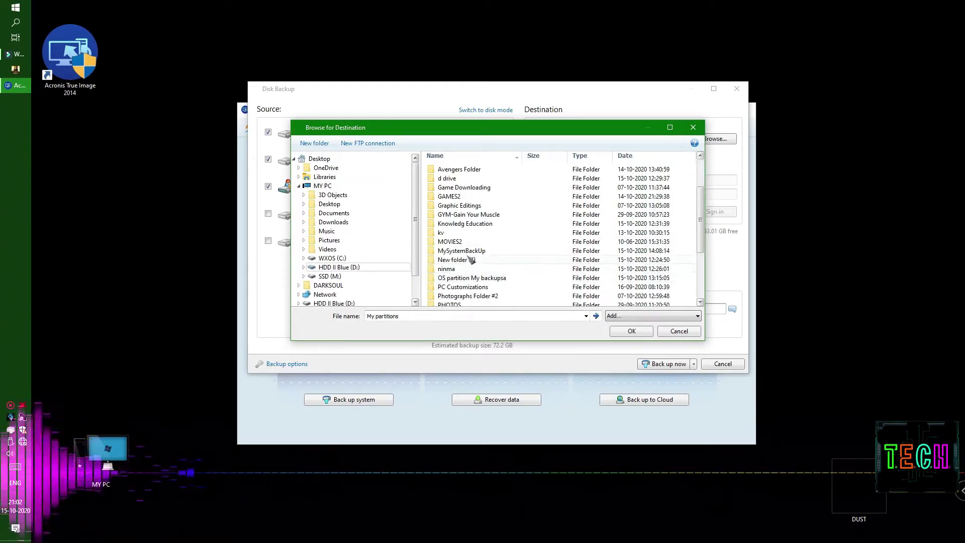
click(470, 252)
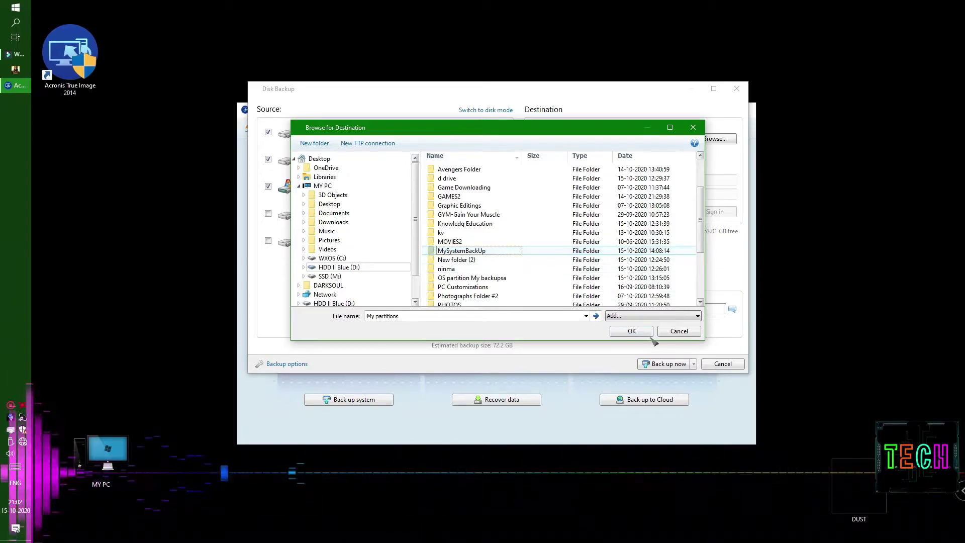
double_click(462, 251)
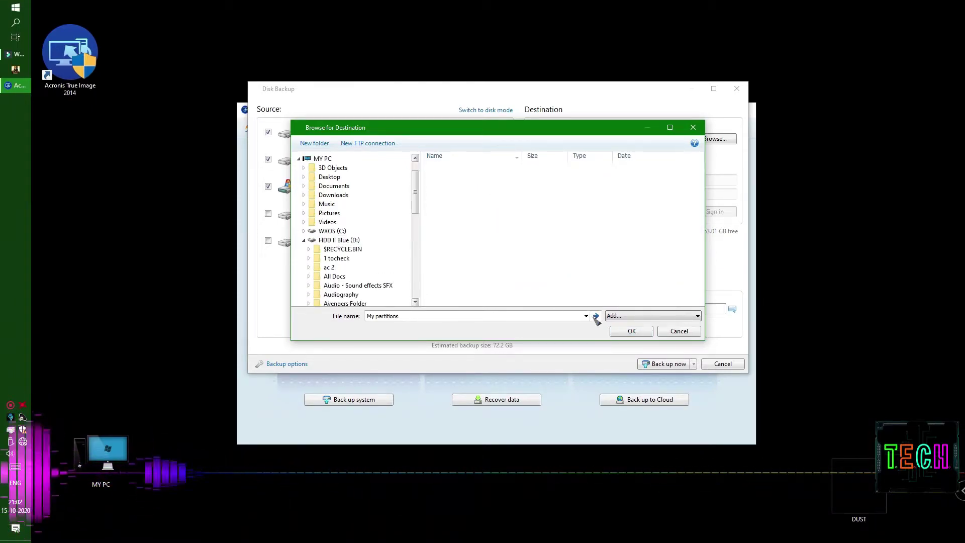
click(628, 331)
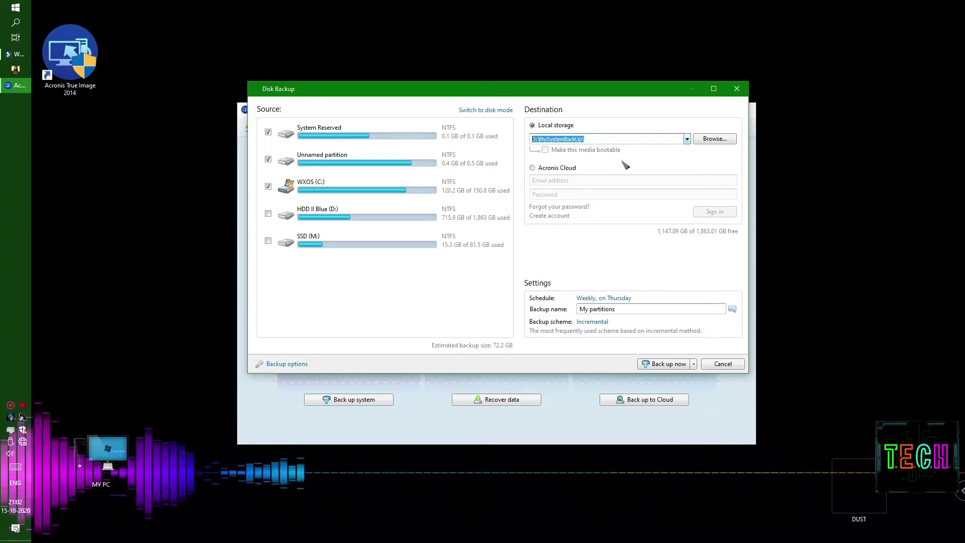
Review the daily, weekly, monthly and event-based schedule options, and turn scheduling off for this backup.
click(598, 301)
click(368, 237)
click(368, 258)
click(369, 279)
click(371, 301)
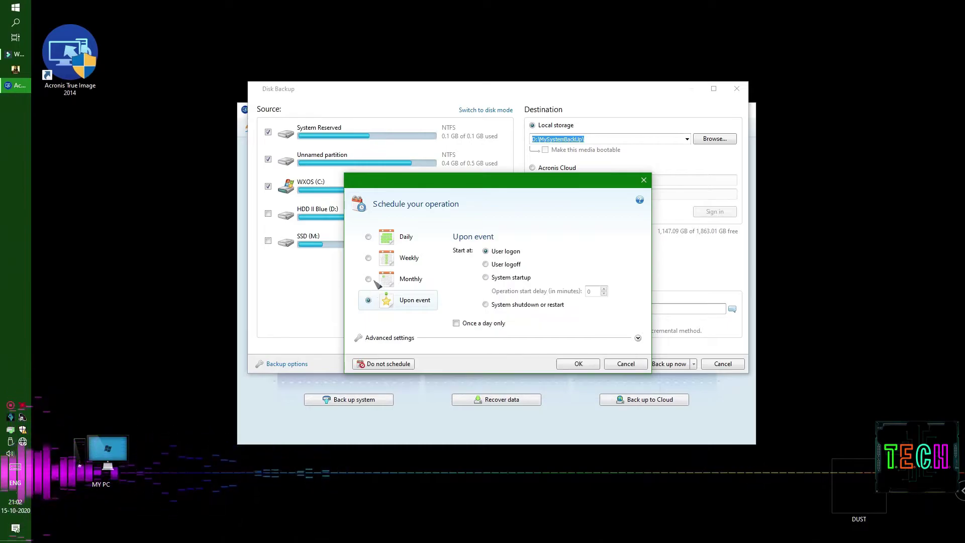
click(370, 257)
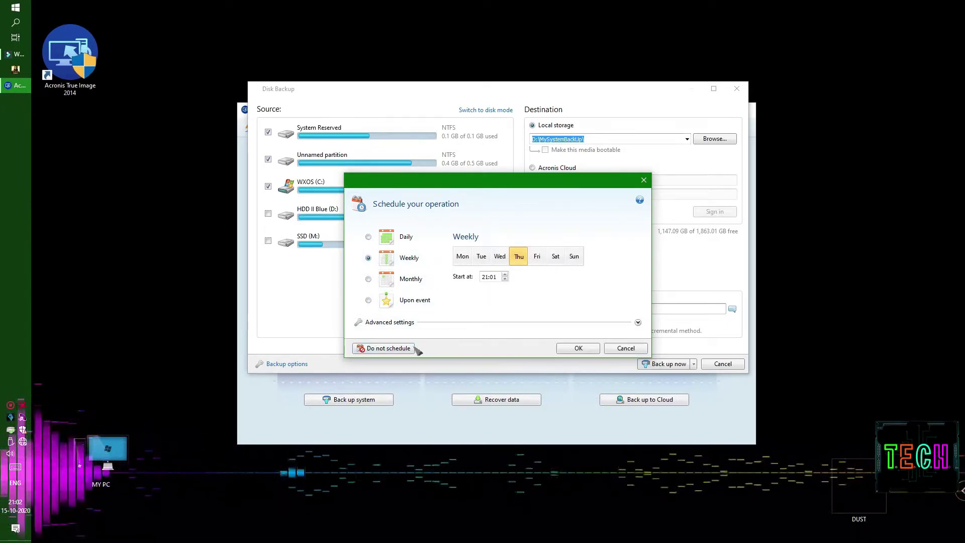
click(397, 348)
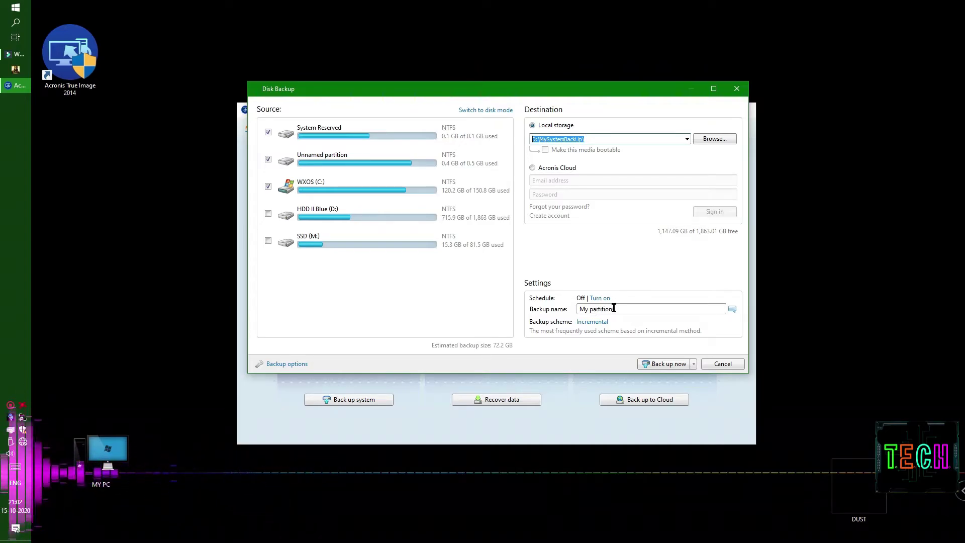
Name the backup "WIn10 v2004-15.10.2020-2100hrs".
drag(627, 308, 504, 318)
text(win)
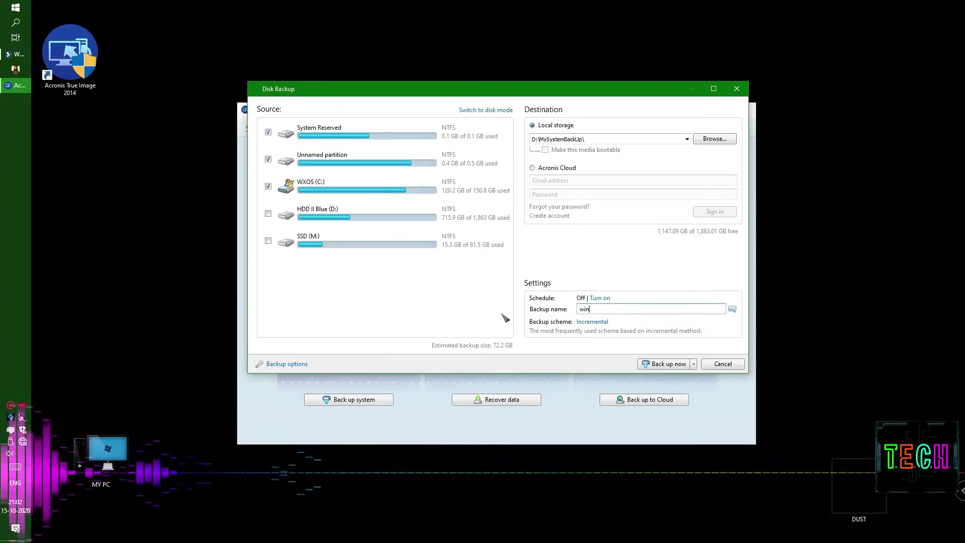
text(qo)
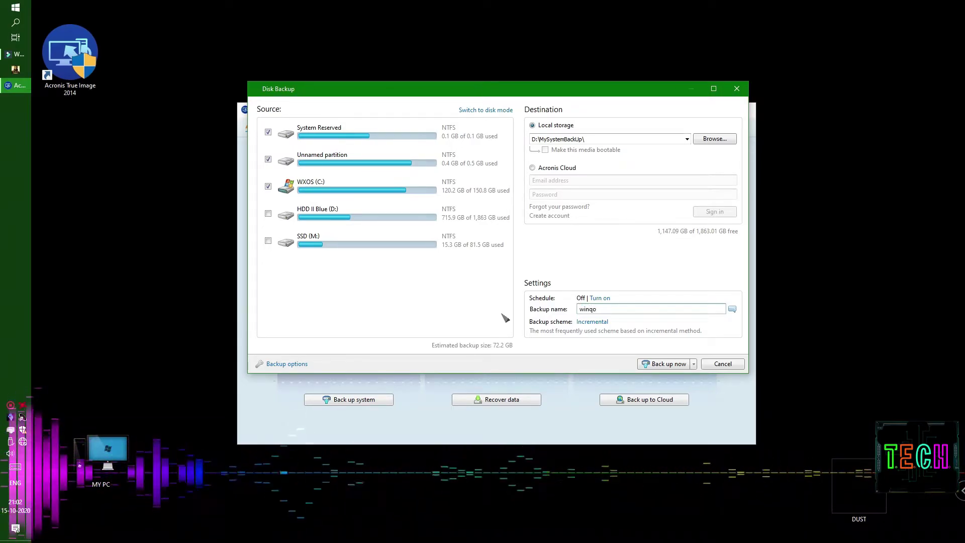
key(BackSpace)
key(BackSpace)
key(BackSpace)
key(BackSpace)
key(BackSpace)
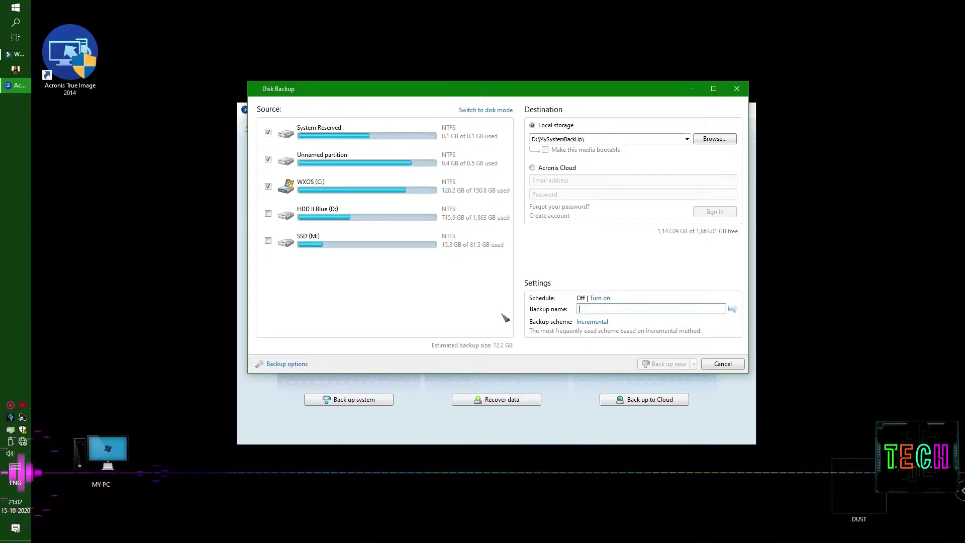
text(Win1)
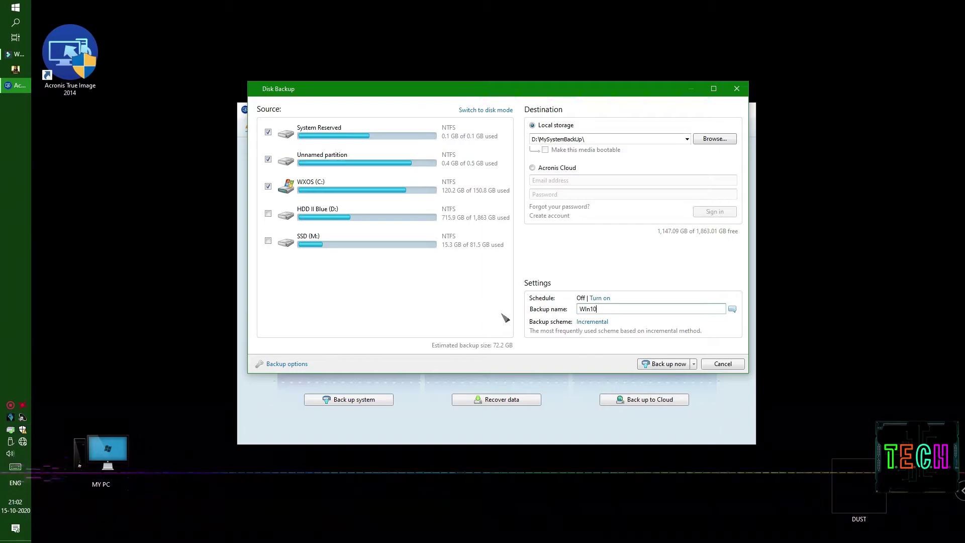
text(0 v2004-)
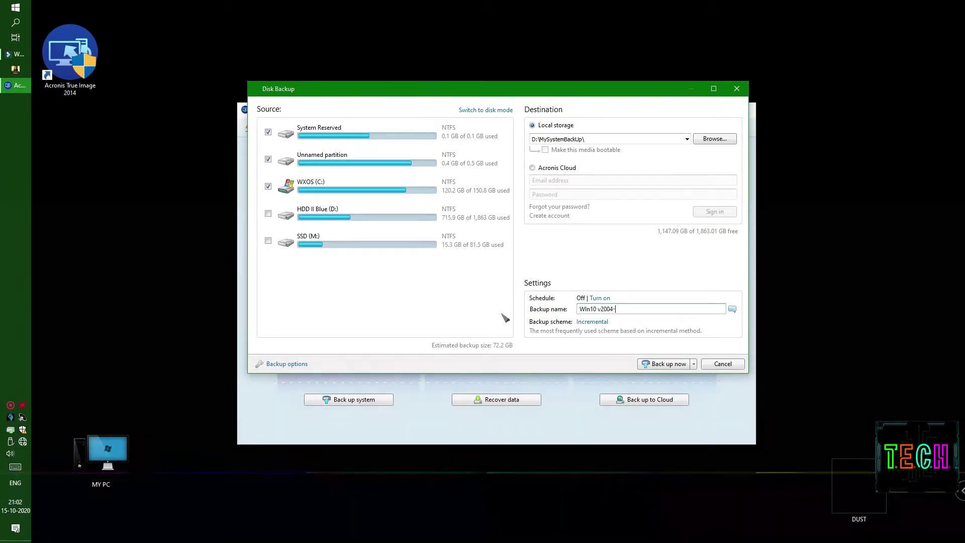
text(15)
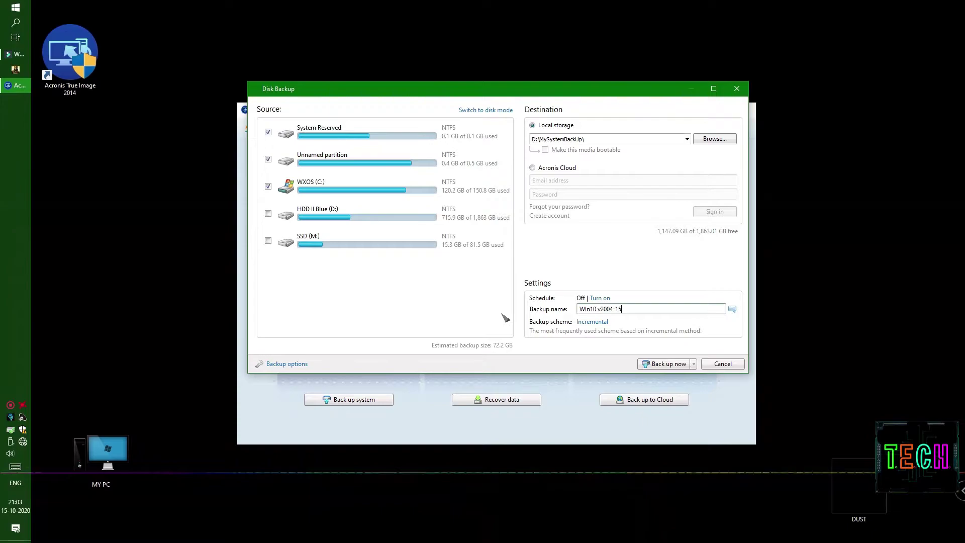
text(.2020-2100hrs)
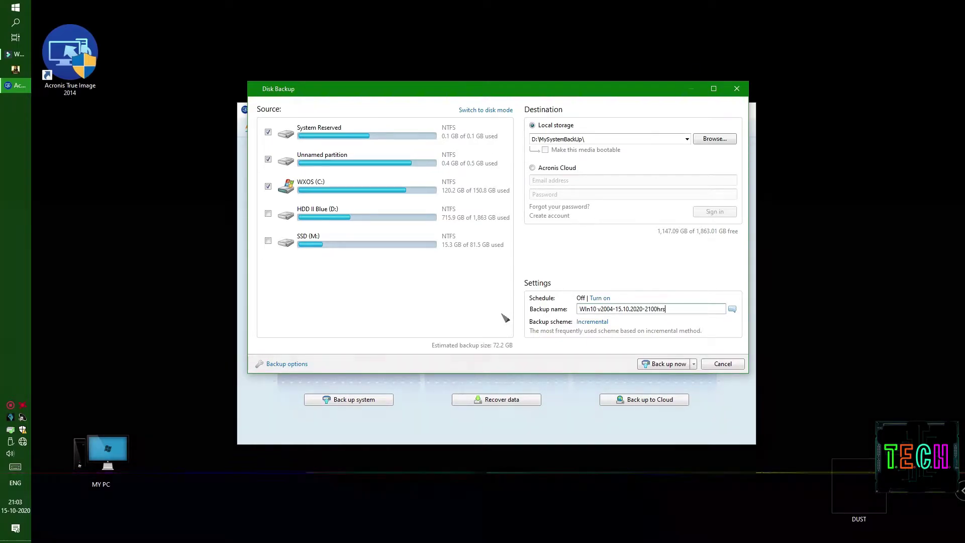
Compare the single version and incremental schemes in the disk backup options, leaving without saving changes.
click(589, 322)
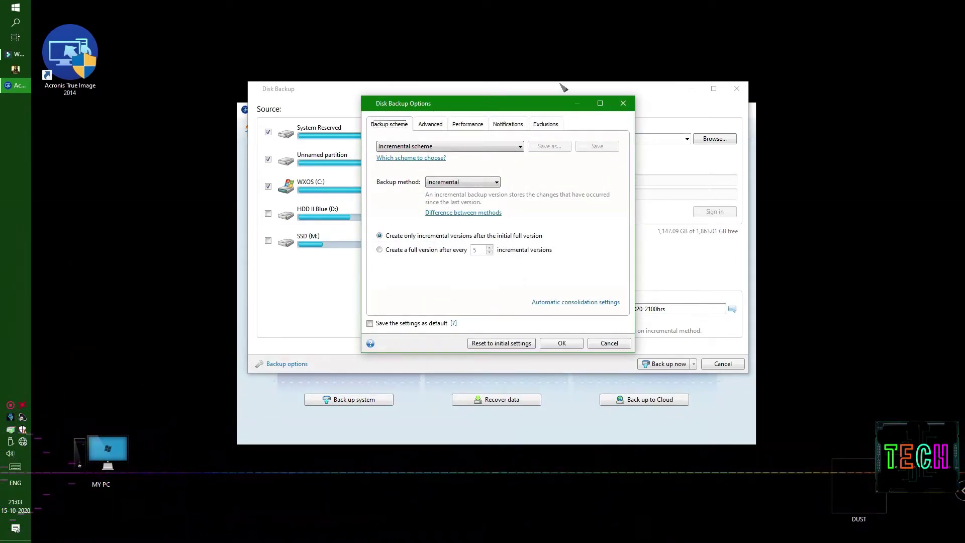
click(410, 146)
click(422, 157)
click(423, 147)
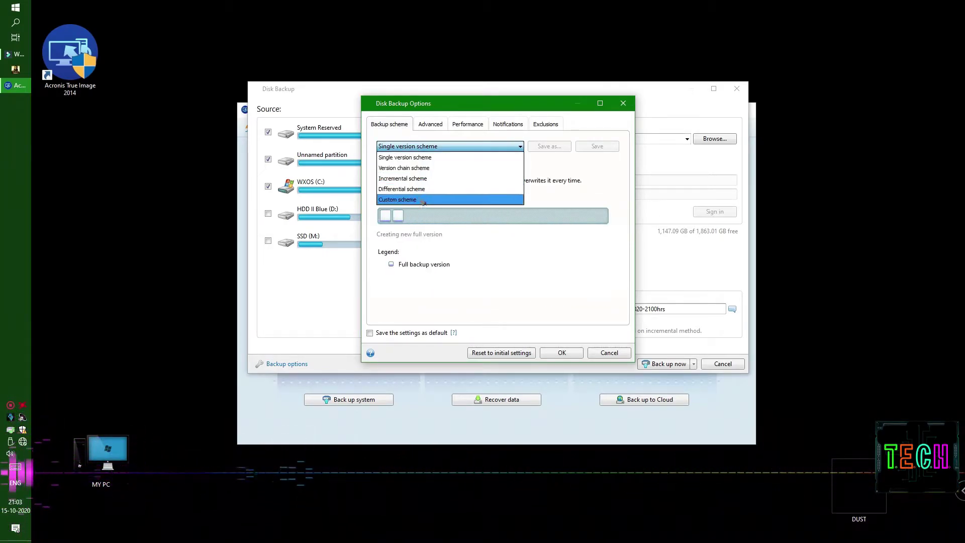
click(446, 178)
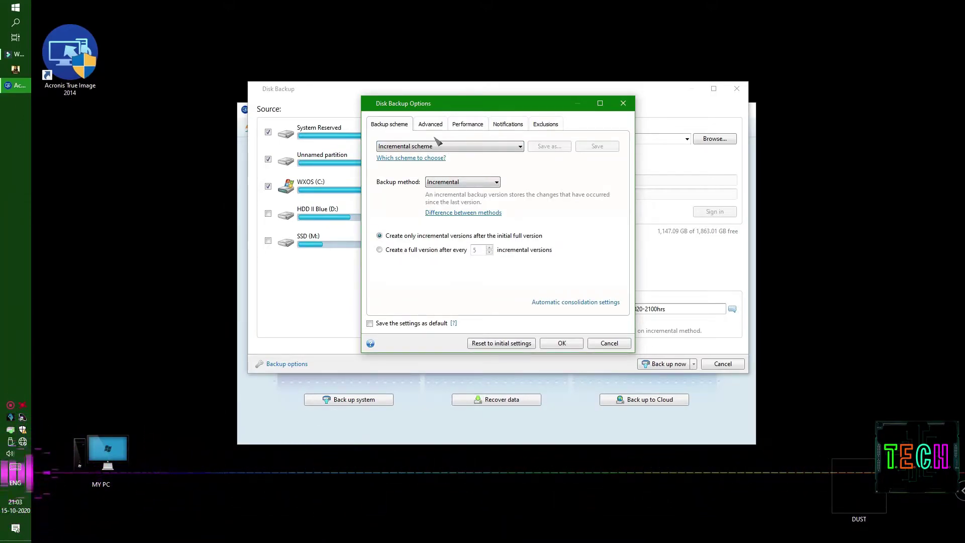
click(437, 146)
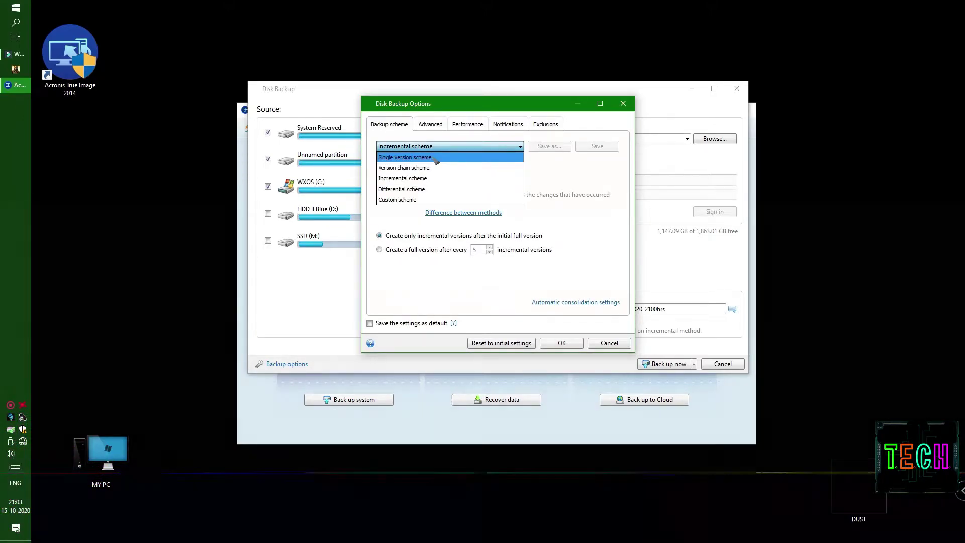
click(437, 157)
click(431, 146)
click(431, 178)
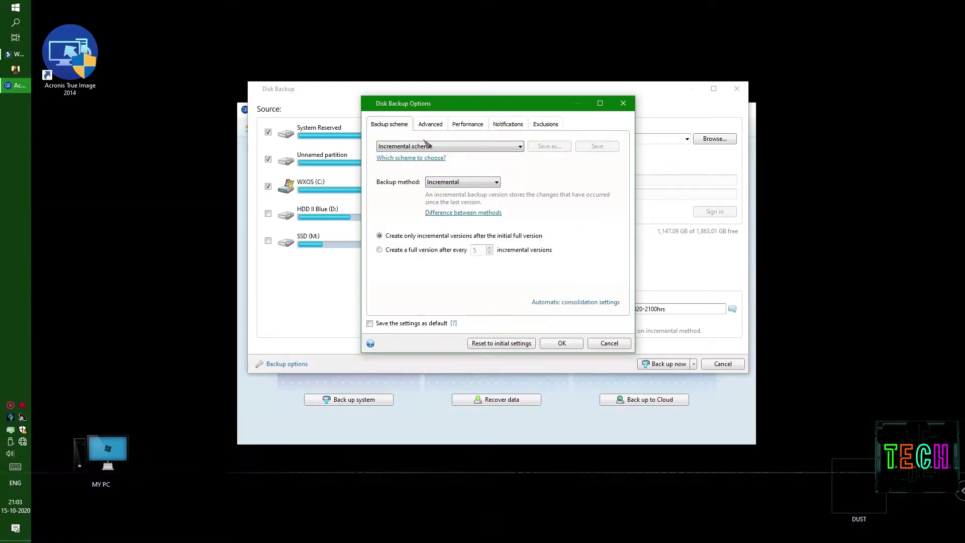
click(592, 346)
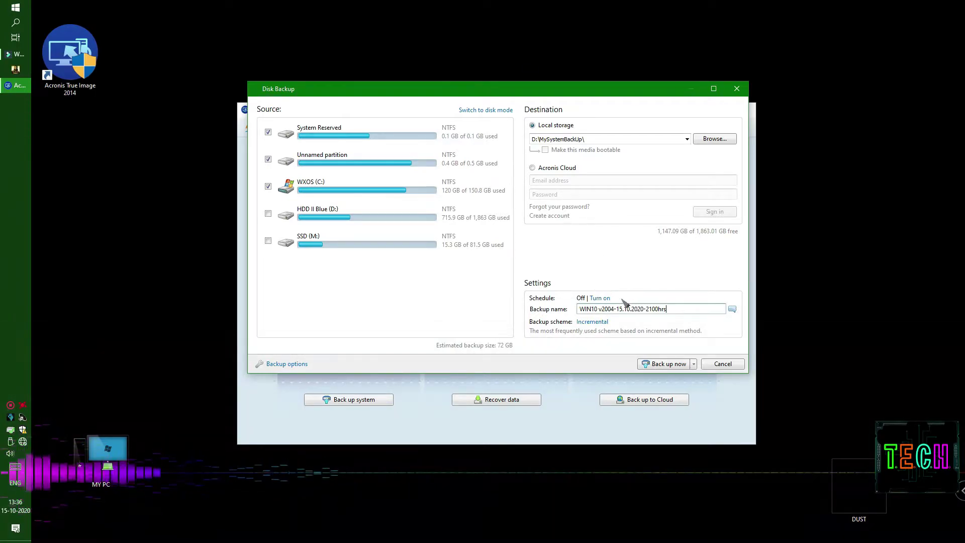
Start the partition backup immediately and toggle the option to shut down the computer after completion.
click(694, 364)
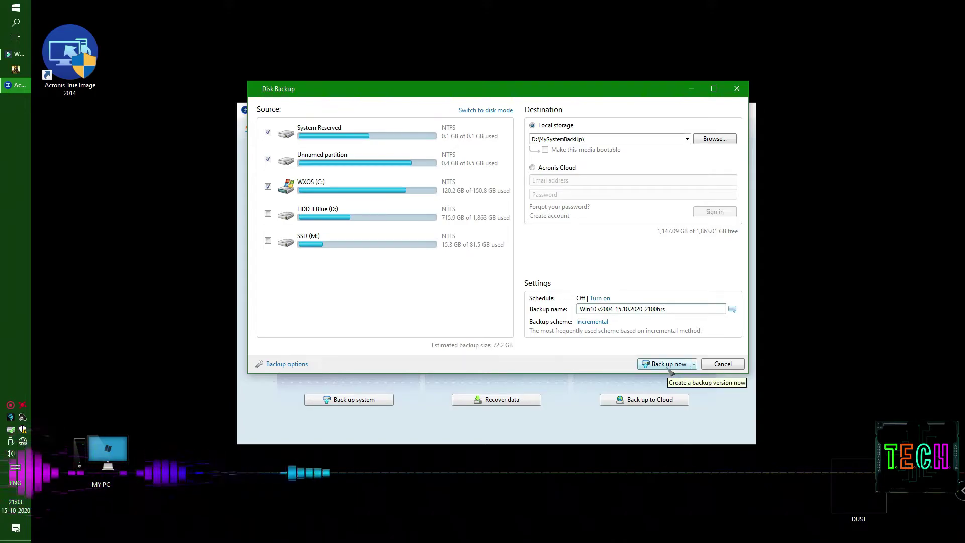
click(668, 364)
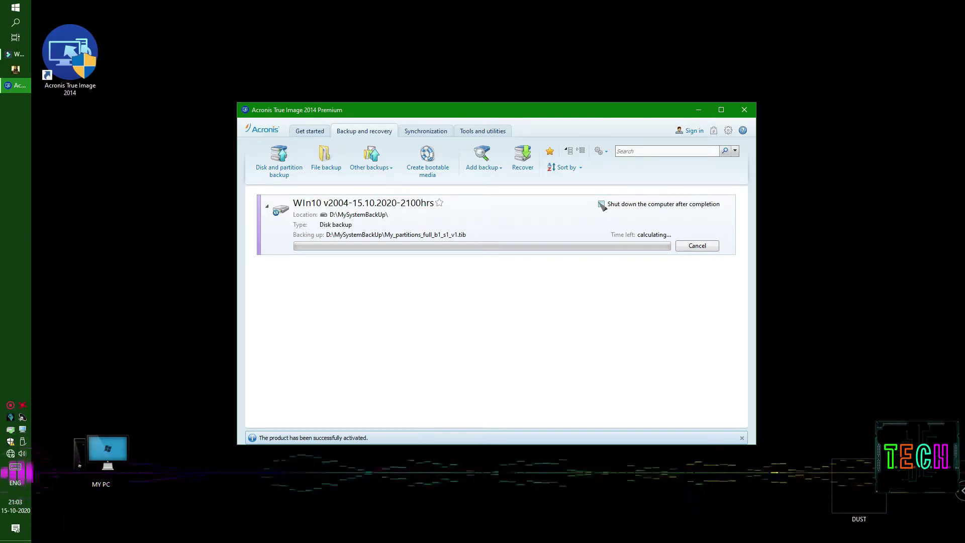
click(601, 204)
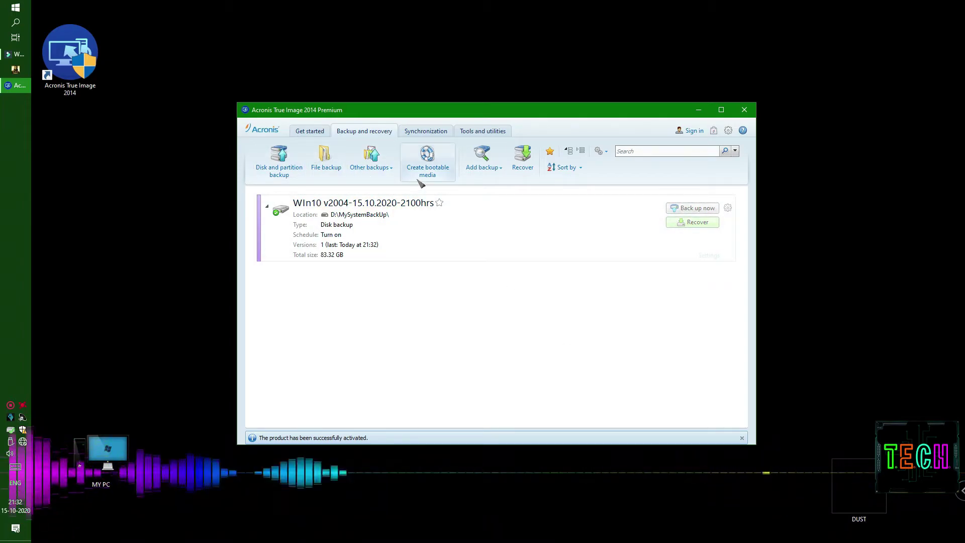
Preview recovering the finished backup with System Reserved, WXOS (C:) and the unnamed partition selected, and cancel without starting recovery.
click(401, 206)
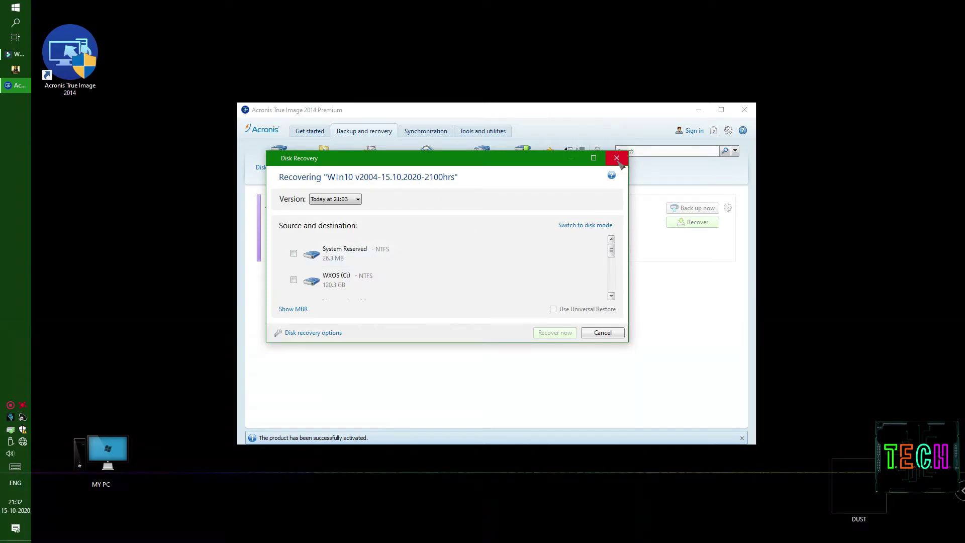
click(293, 253)
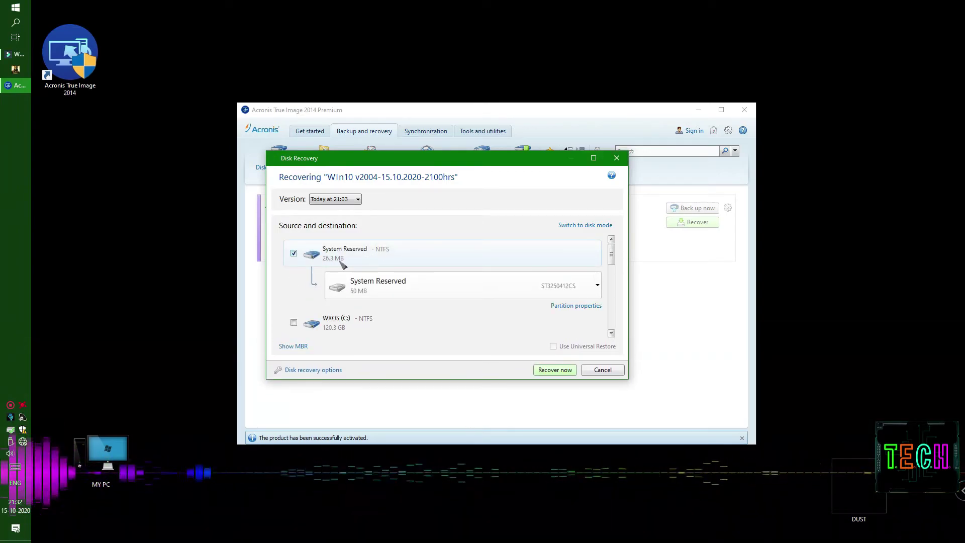
scroll(451, 291, down, 1)
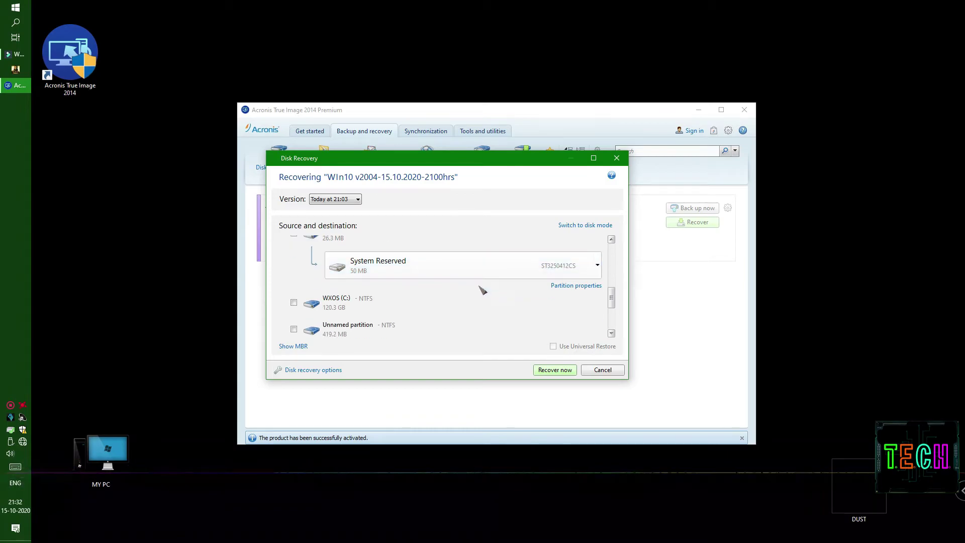
click(294, 303)
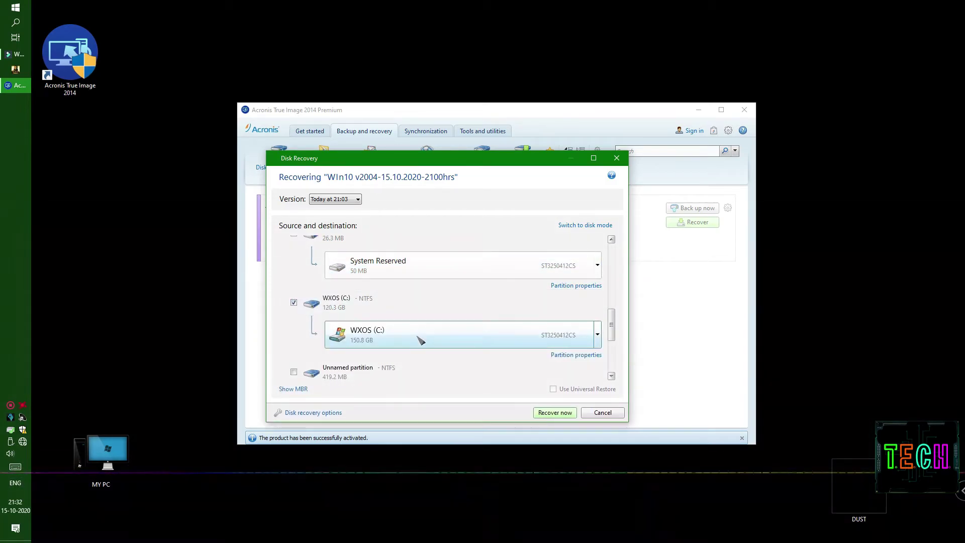
scroll(362, 329, down, 1)
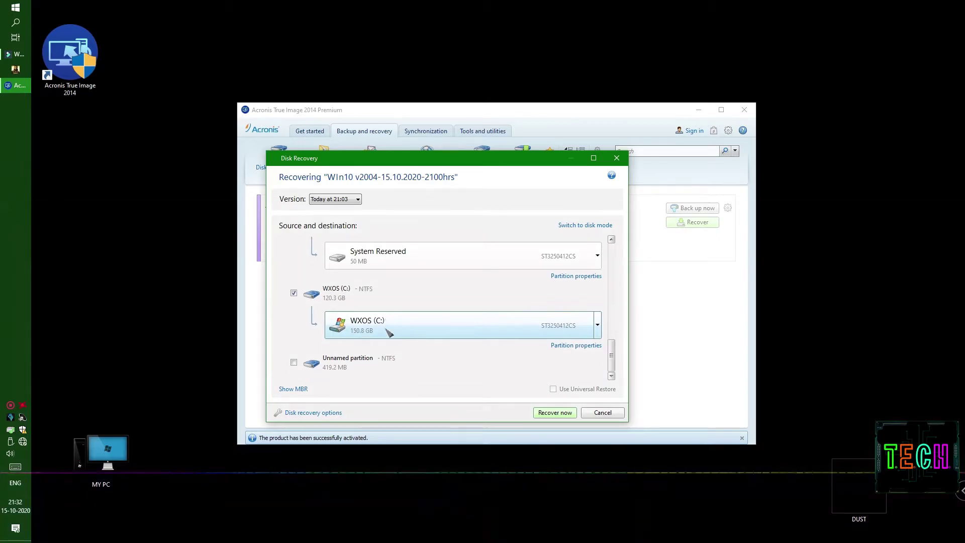
click(295, 364)
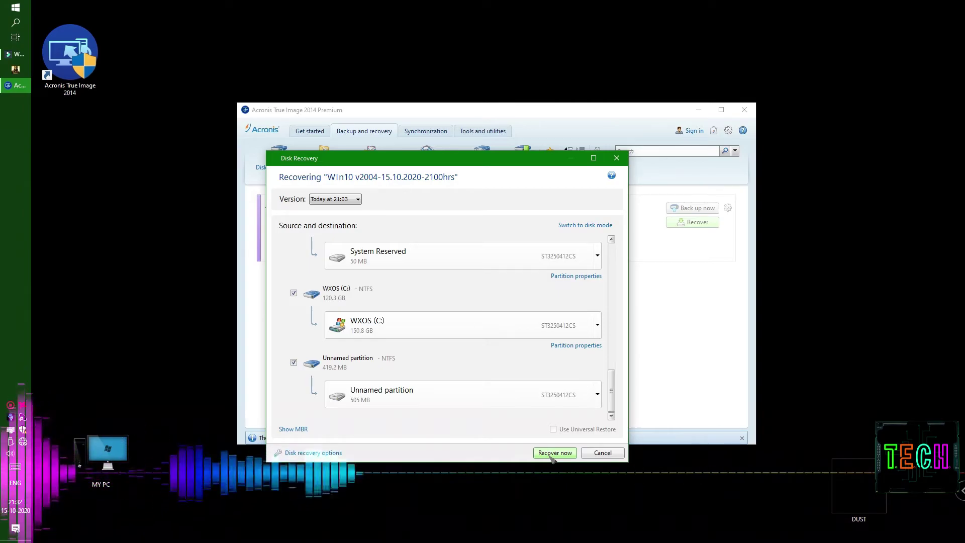
click(606, 454)
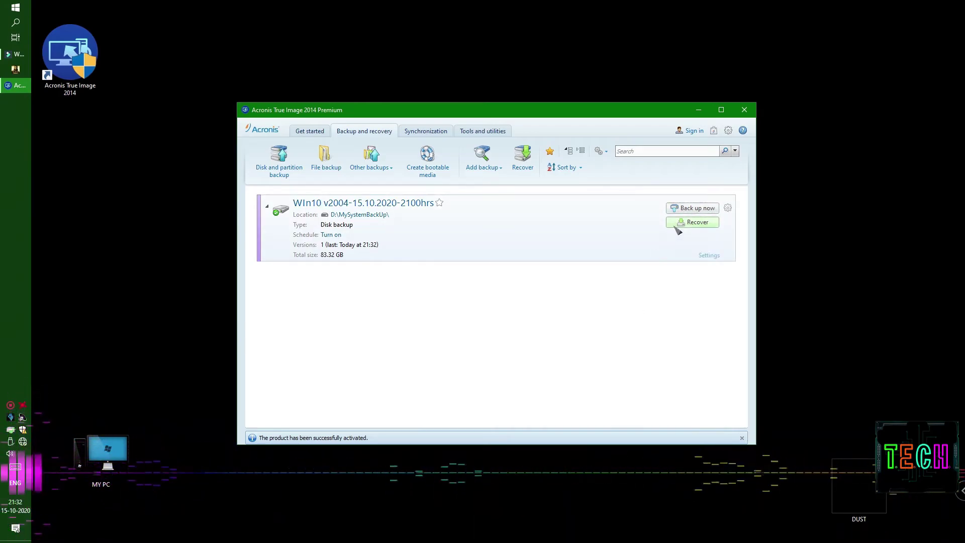
Reopen the backup's recovery setup, mark System Reserved, WXOS (C:) and the unnamed partition for recovery, and cancel it.
click(703, 227)
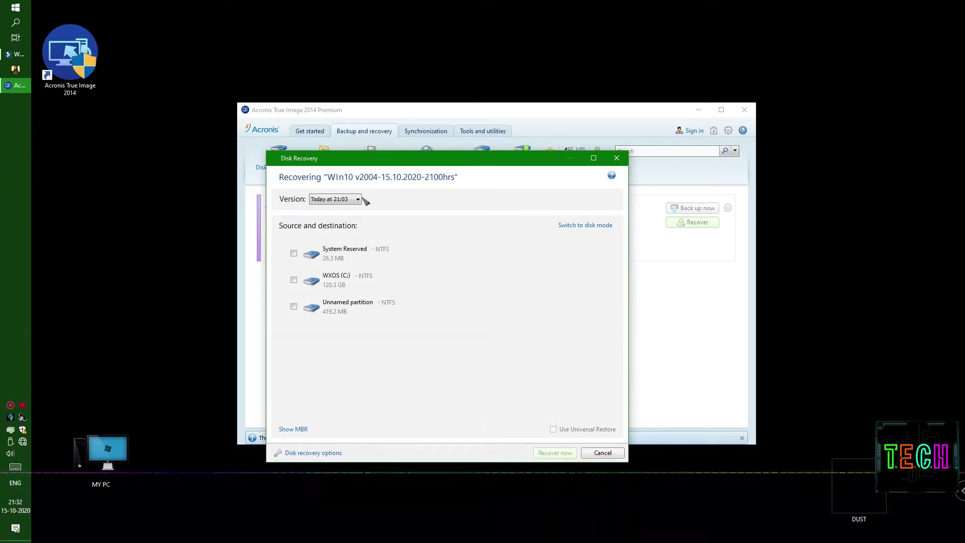
click(293, 252)
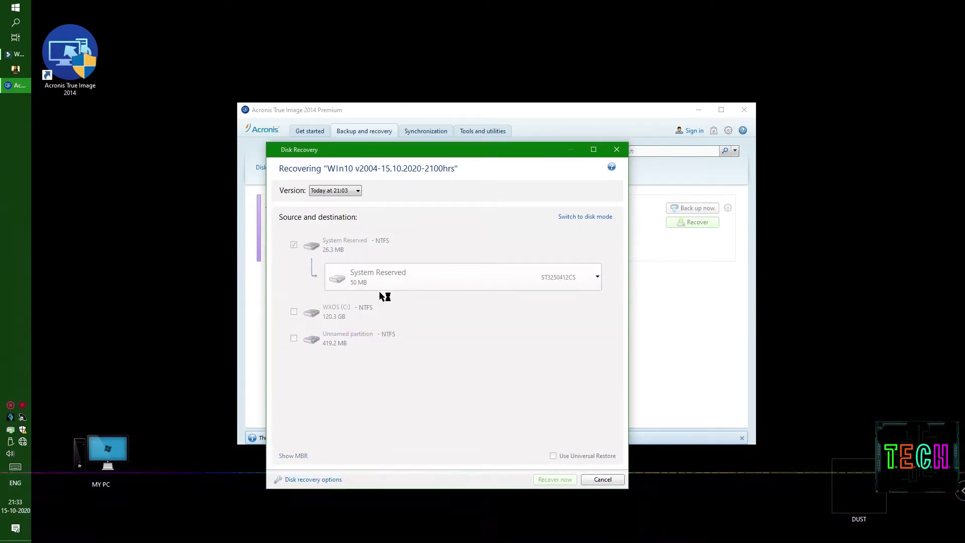
click(294, 311)
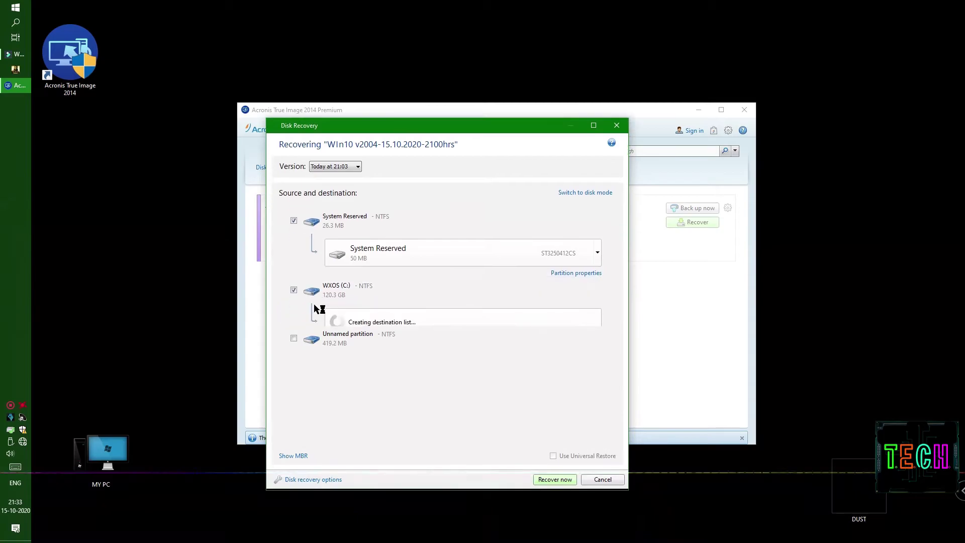
click(295, 339)
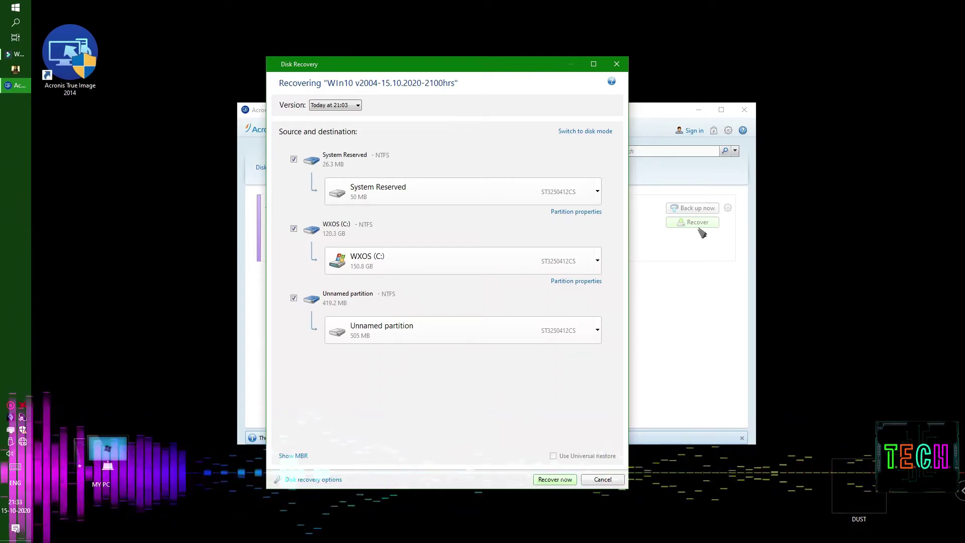
click(602, 479)
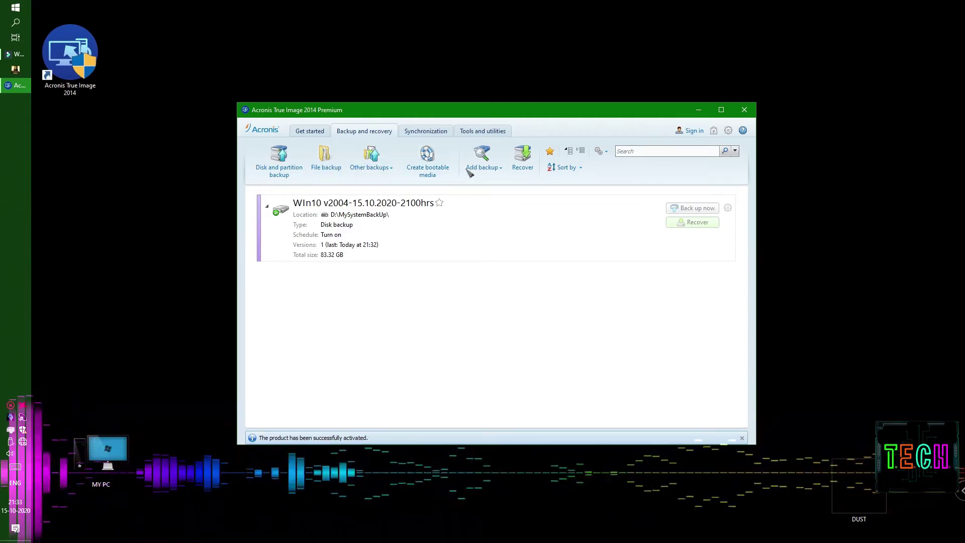
Check which backups are offered for data recovery and inspect the backup's storage folder D:\MySystemBackUp.
click(523, 160)
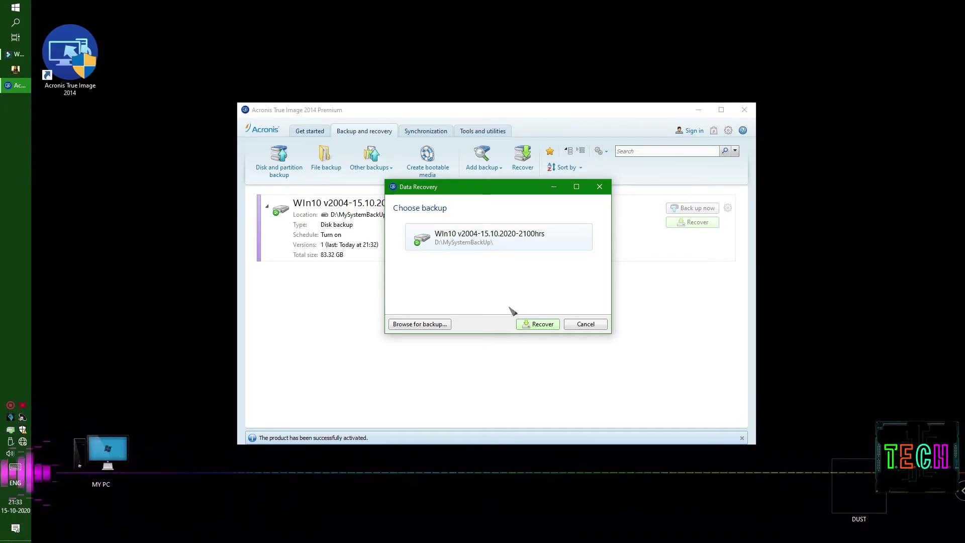
click(598, 324)
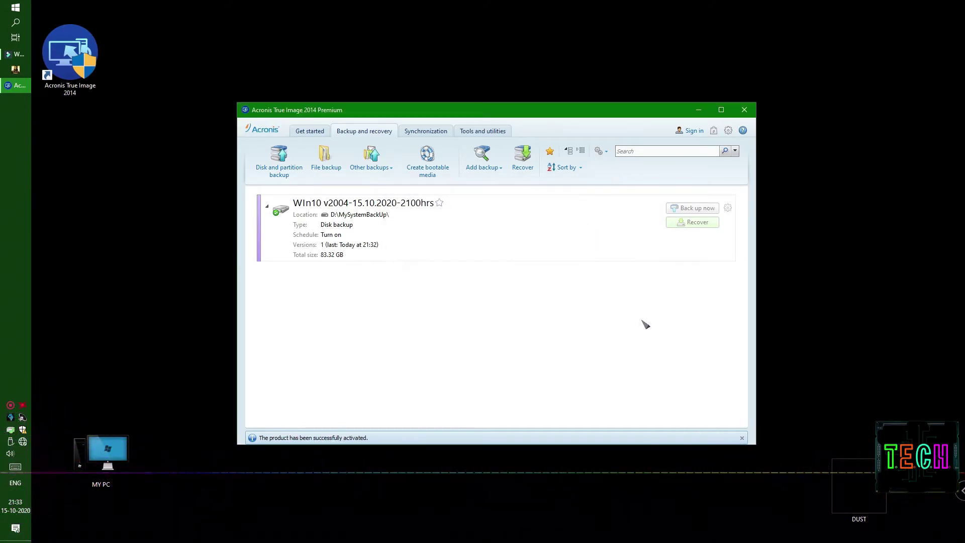
click(360, 213)
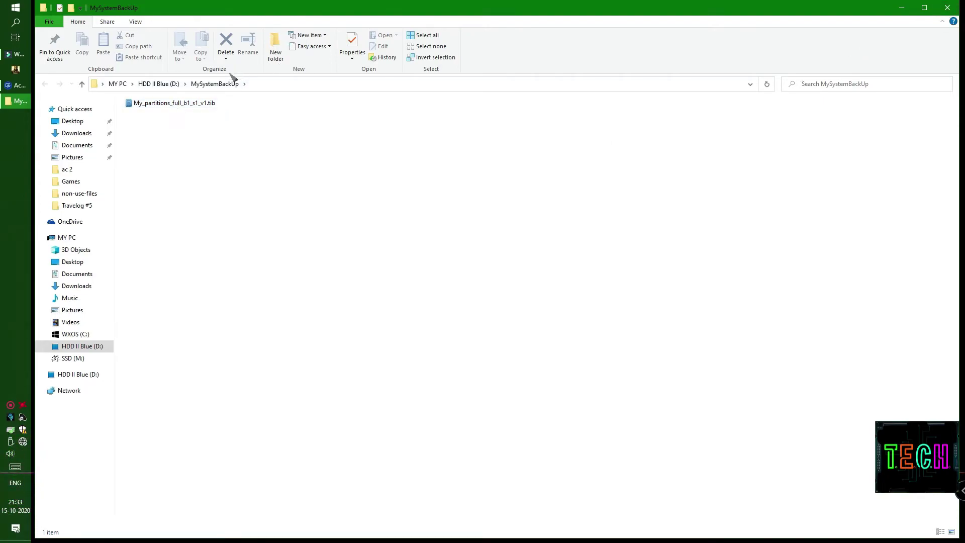
click(947, 8)
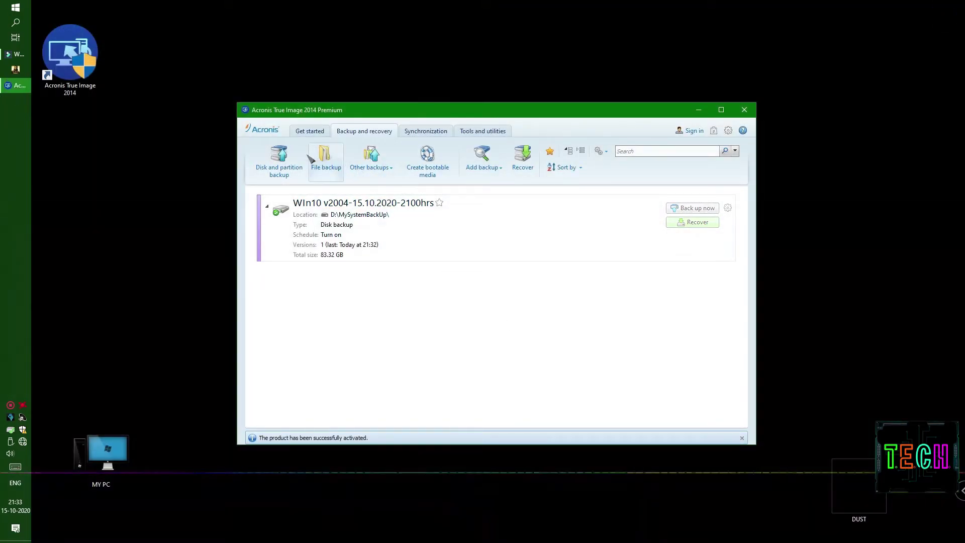
Read the "When to recover?" tour through to its last page about lost files.
click(314, 133)
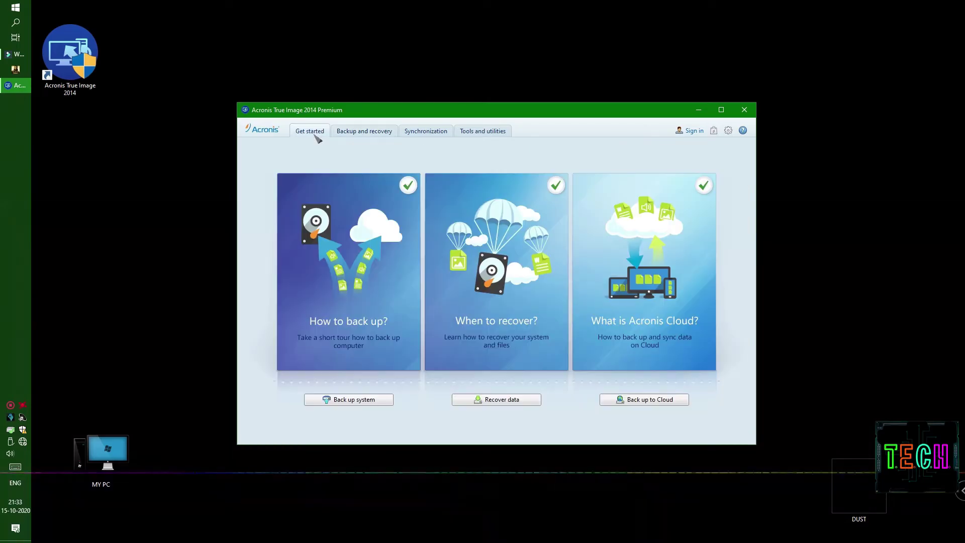
click(508, 344)
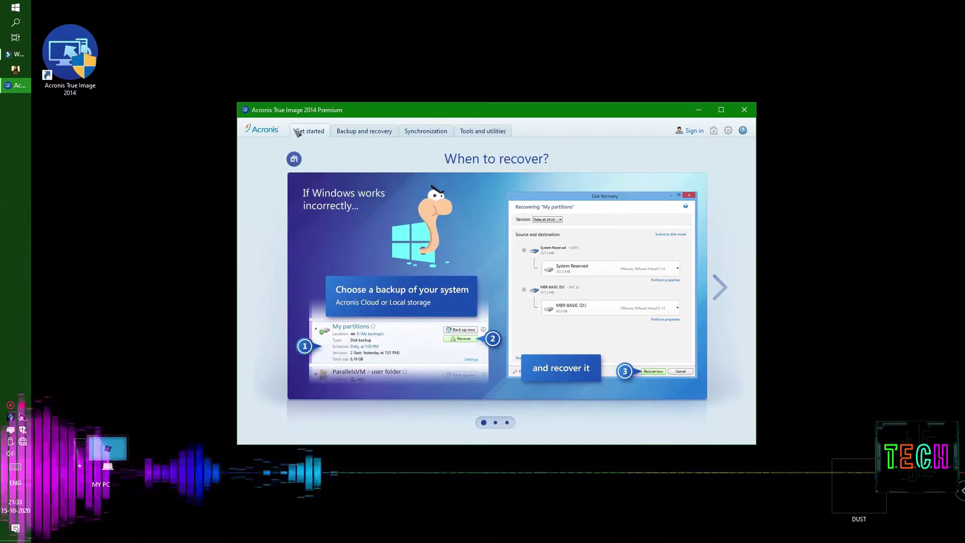
click(370, 131)
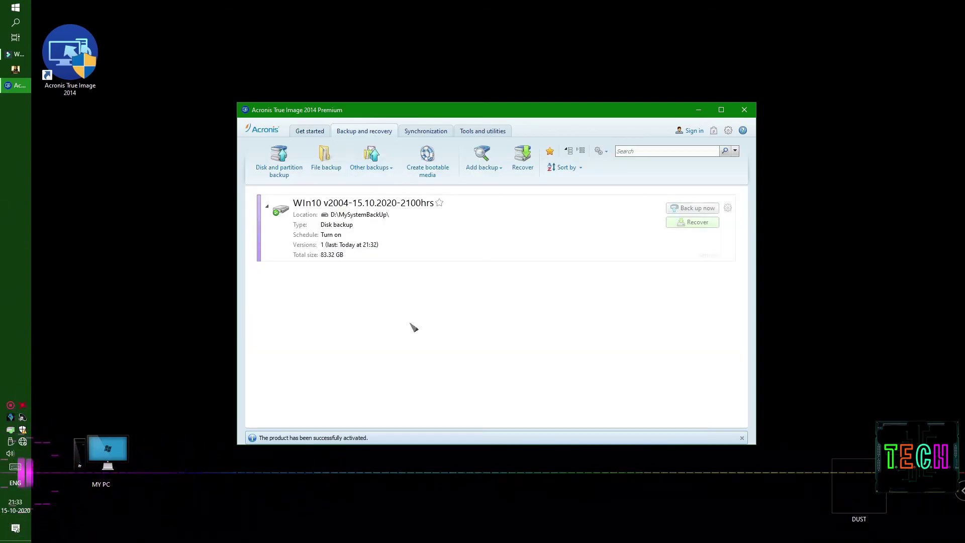
click(315, 134)
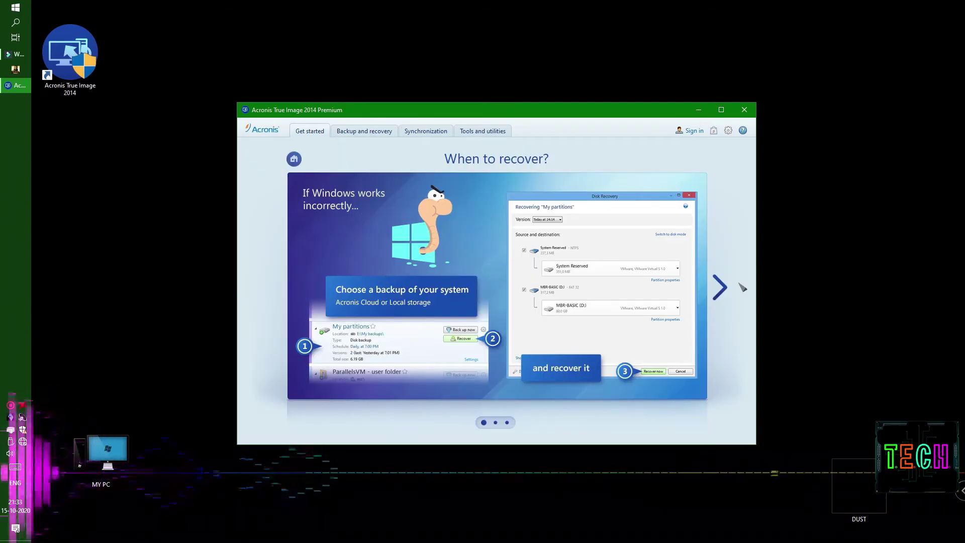
click(507, 422)
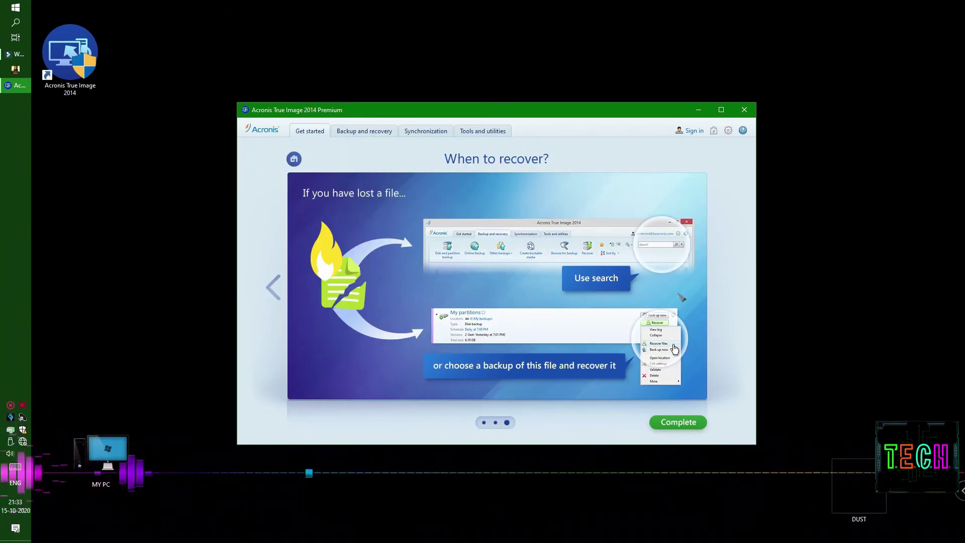
Use Recover data from the getting-started page to open the recovery setup for "WIn10 v2004-15.10.2020-2100hrs".
click(495, 399)
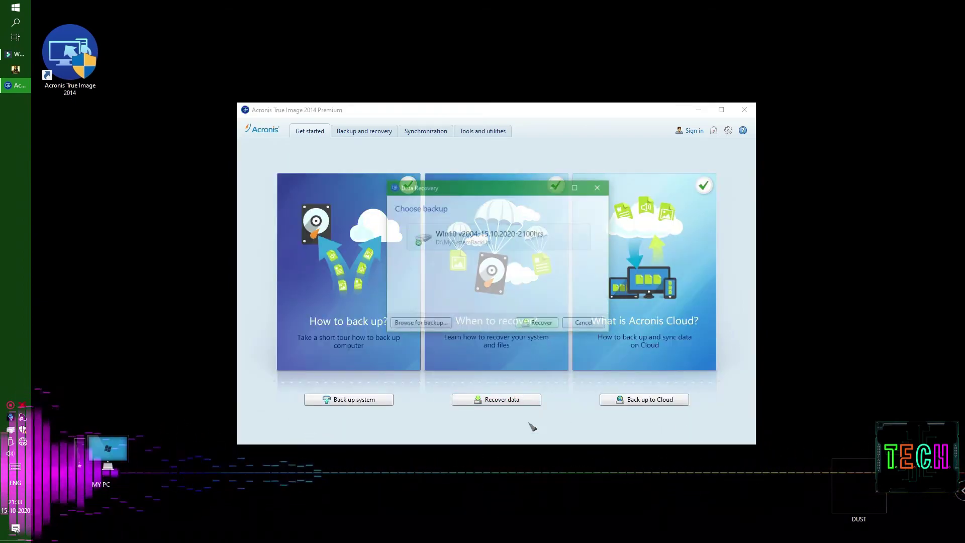
click(583, 324)
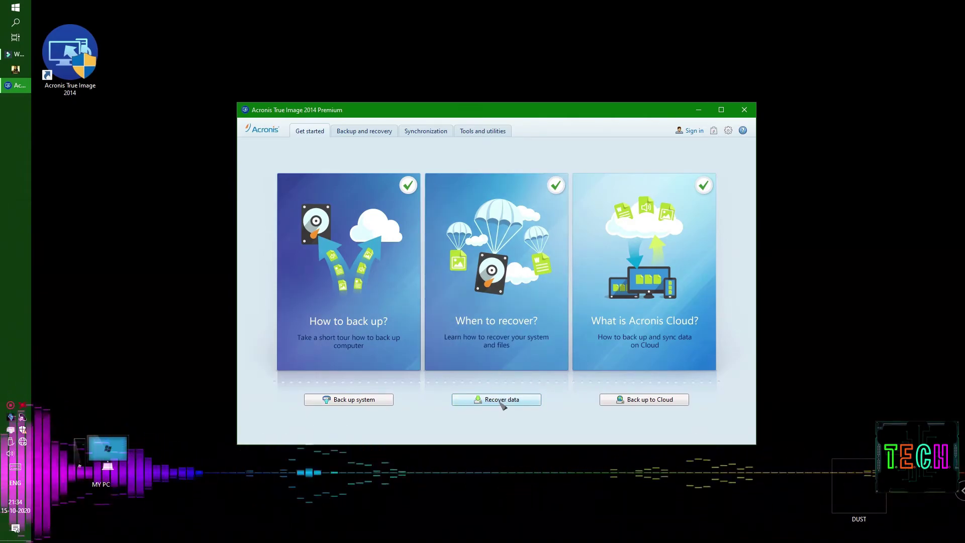
click(518, 401)
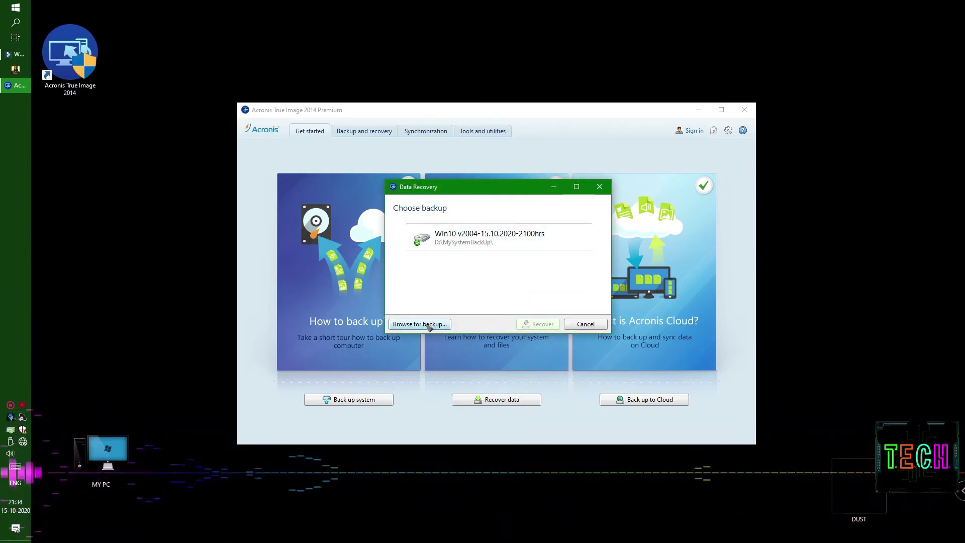
click(495, 246)
click(539, 324)
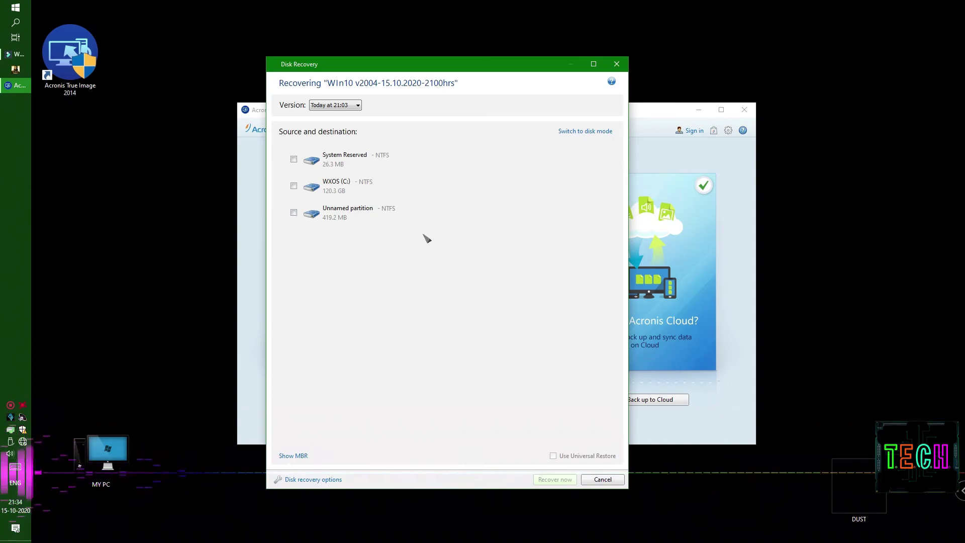
Start recovering System Reserved, WXOS (C:) and the unnamed partition, declining the computer restart and cancelling the operation.
click(294, 159)
click(294, 209)
click(294, 278)
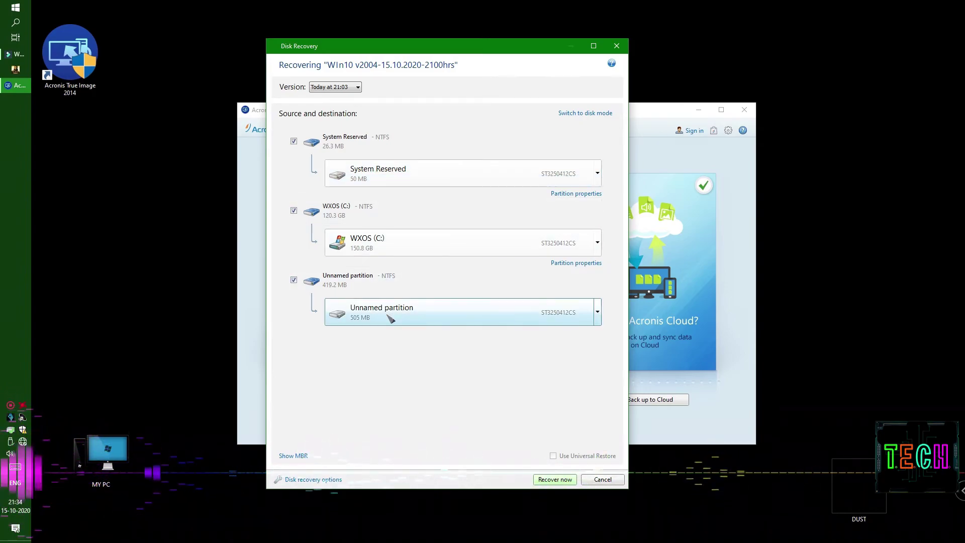
click(560, 480)
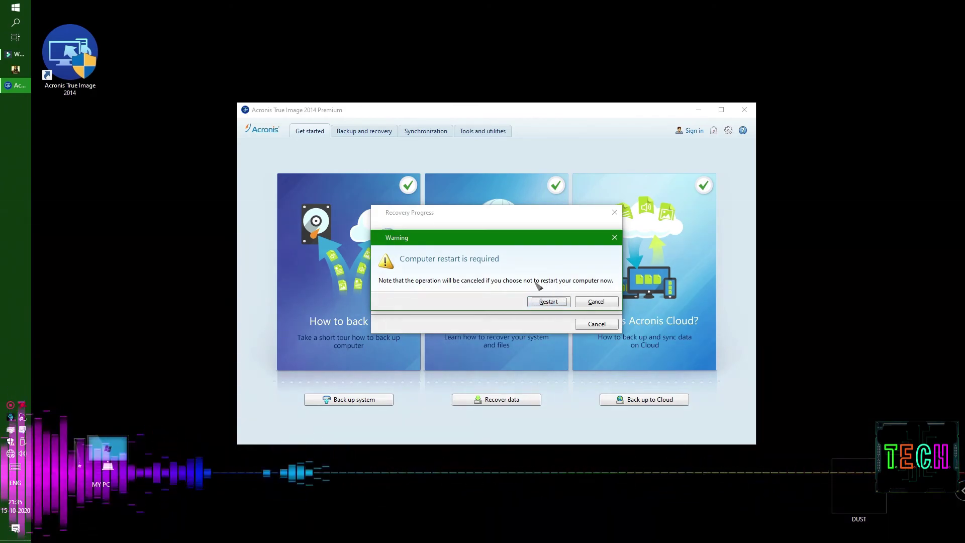
click(596, 302)
click(599, 323)
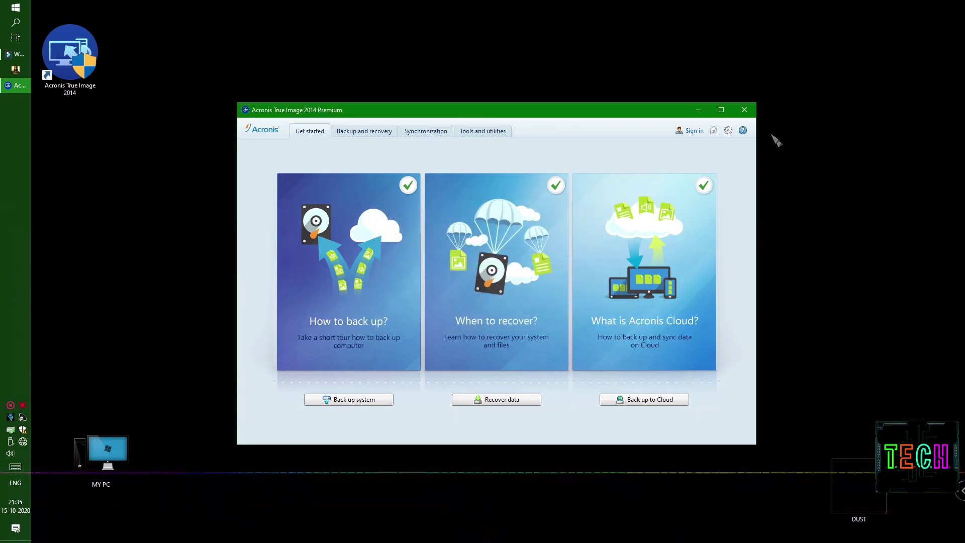
Close the Acronis True Image window and return to the desktop.
click(744, 110)
click(655, 227)
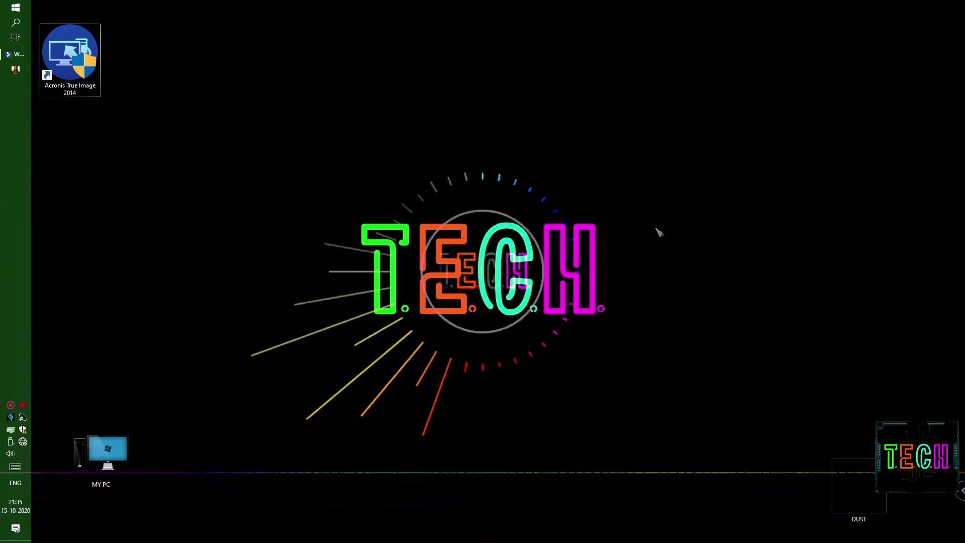
click(11, 406)
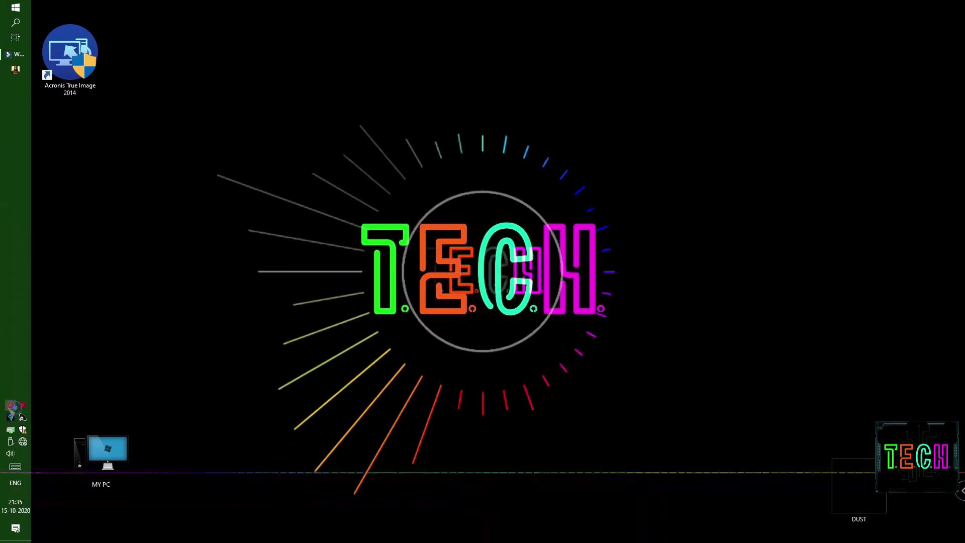